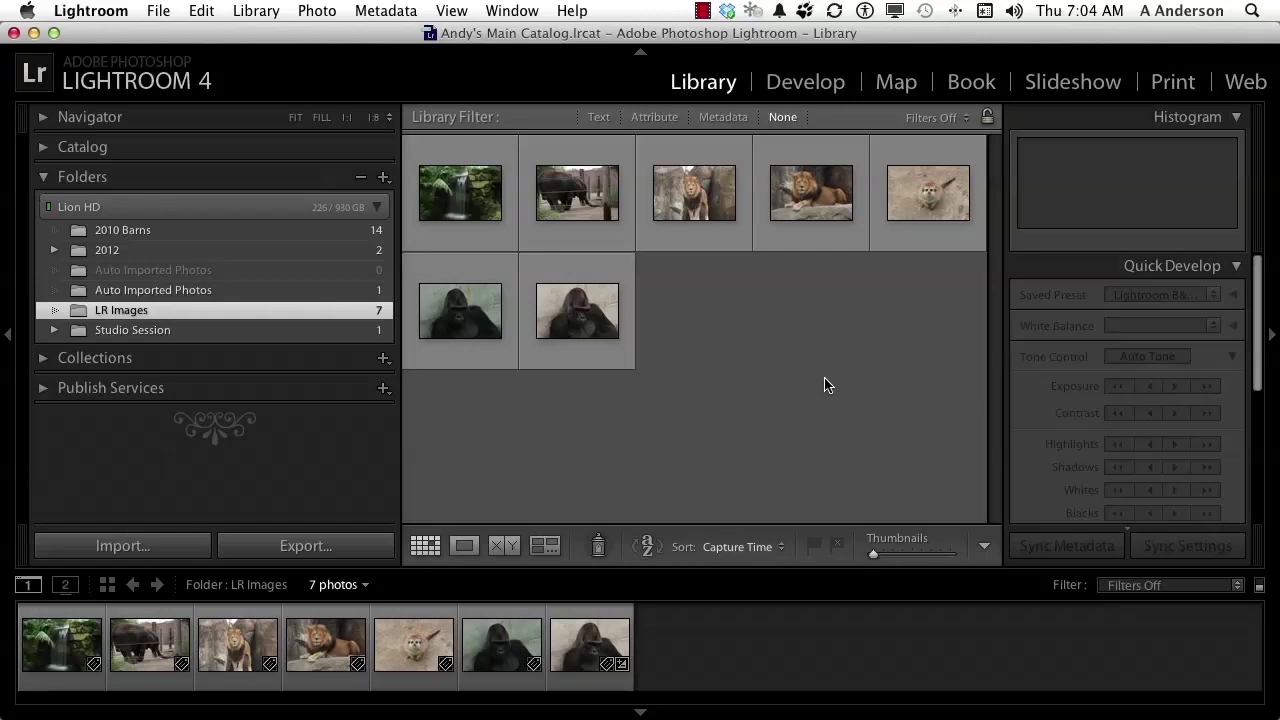
Step: In the LR Images folder, select both lion photos and both gorilla photos
{"action": "left_click", "coordinate": [152, 313]}
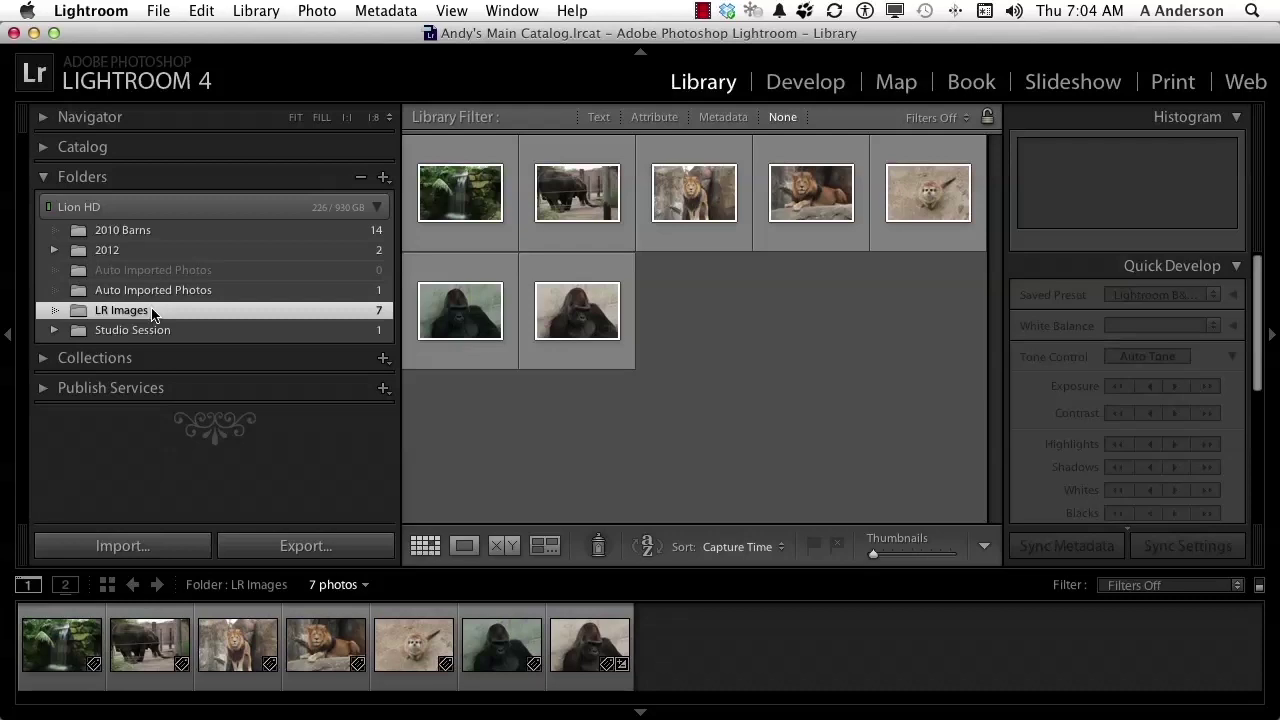
{"action": "left_click", "coordinate": [713, 202]}
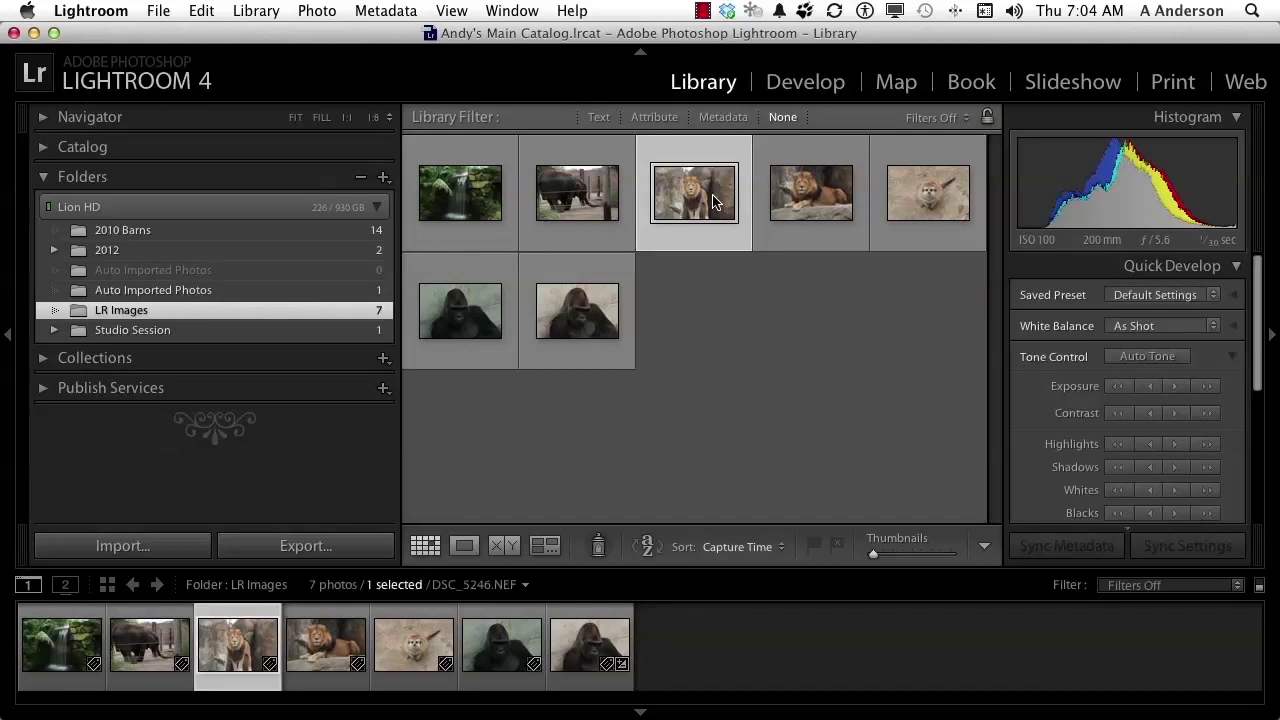
{"action": "left_click", "coordinate": [806, 202], "text": "super"}
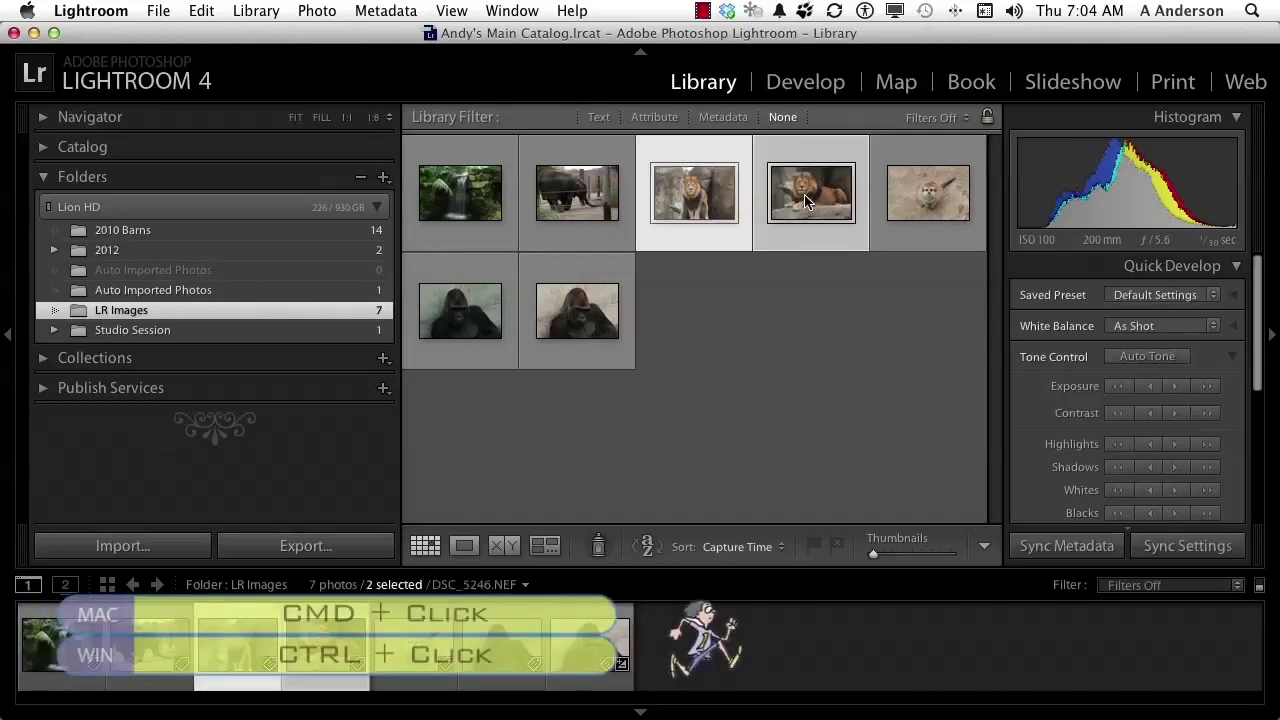
{"action": "left_click", "coordinate": [580, 318], "text": "super"}
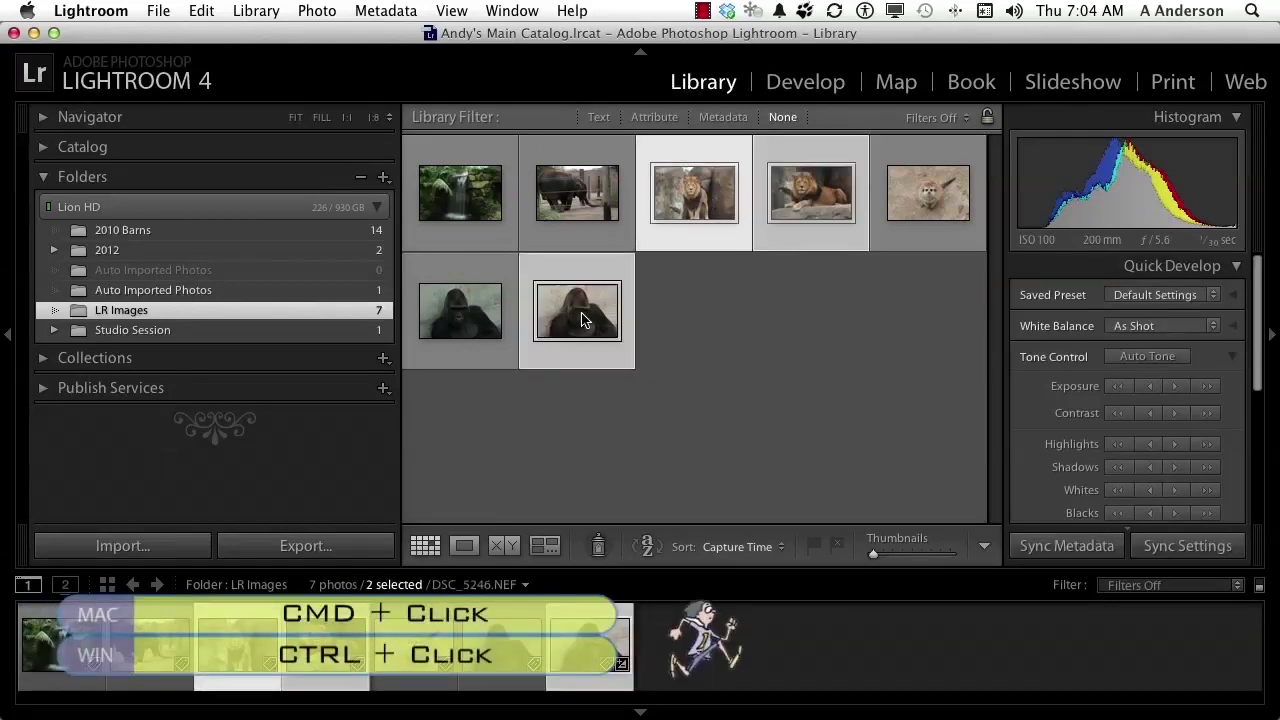
{"action": "left_click", "coordinate": [500, 324], "text": "super"}
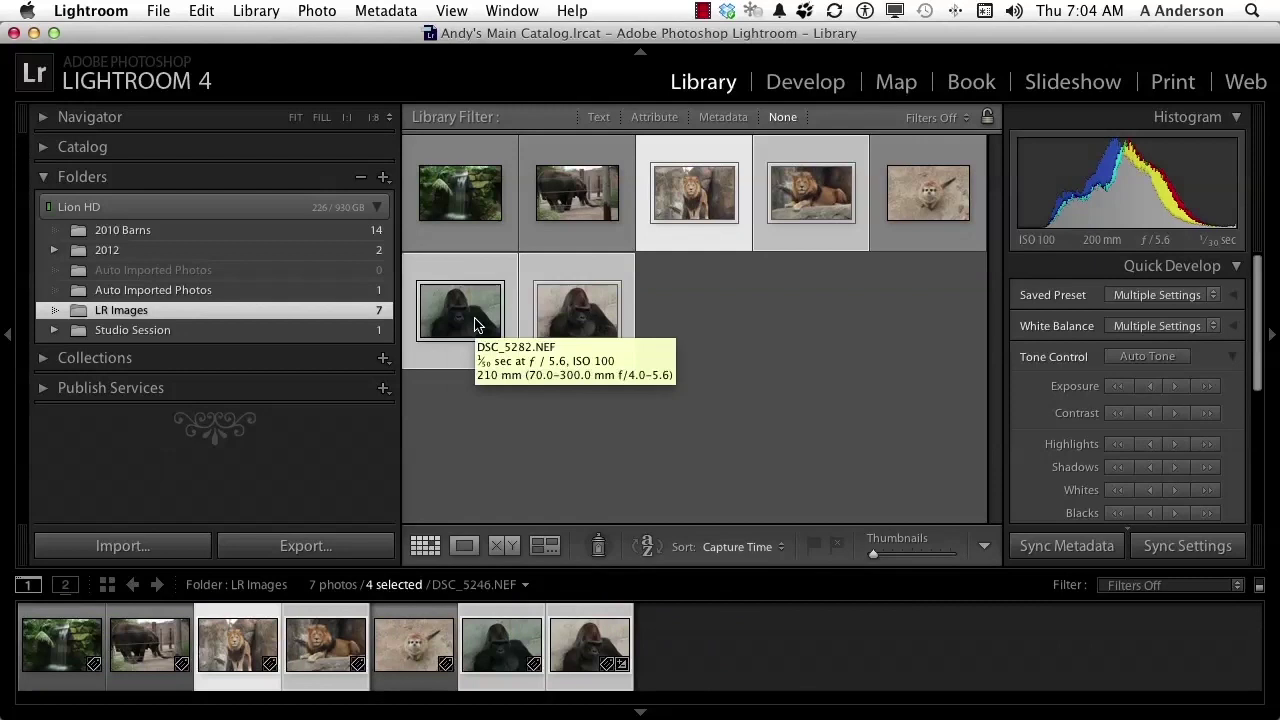
Step: Export the four selected photos to the Desktop as a new catalog named 'Client c'
{"action": "left_click", "coordinate": [157, 11]}
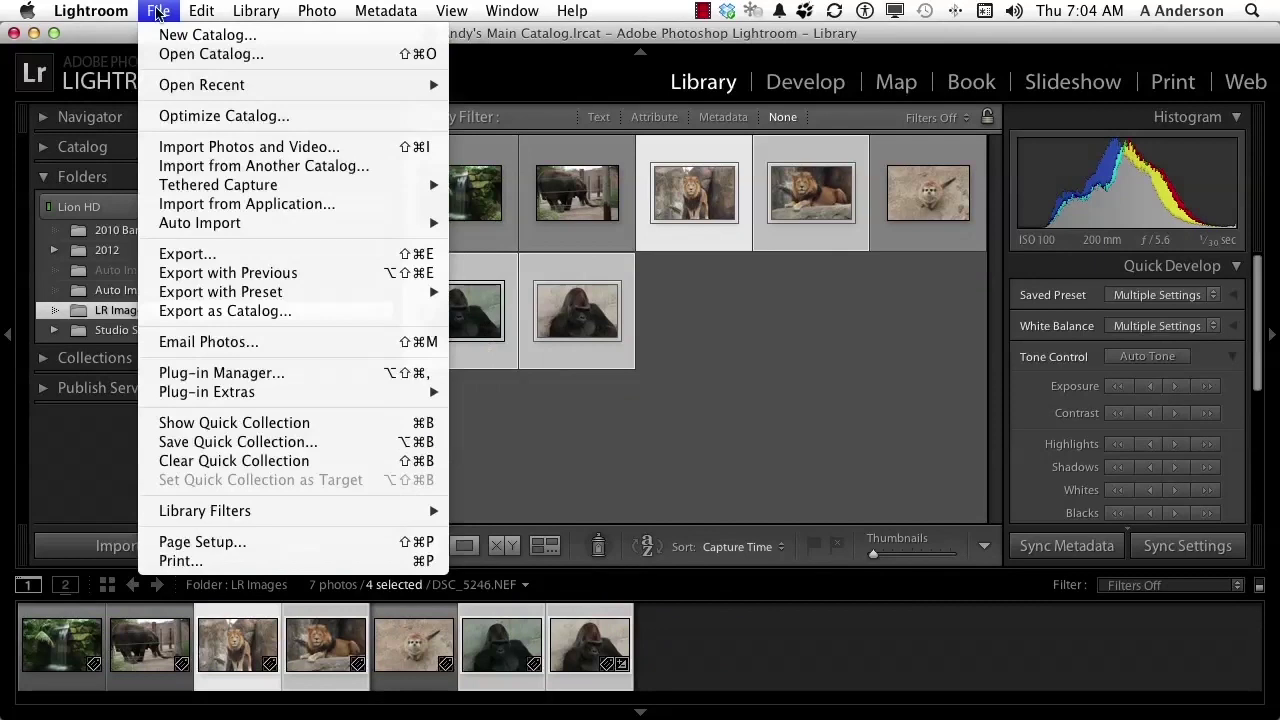
{"action": "left_click", "coordinate": [243, 313]}
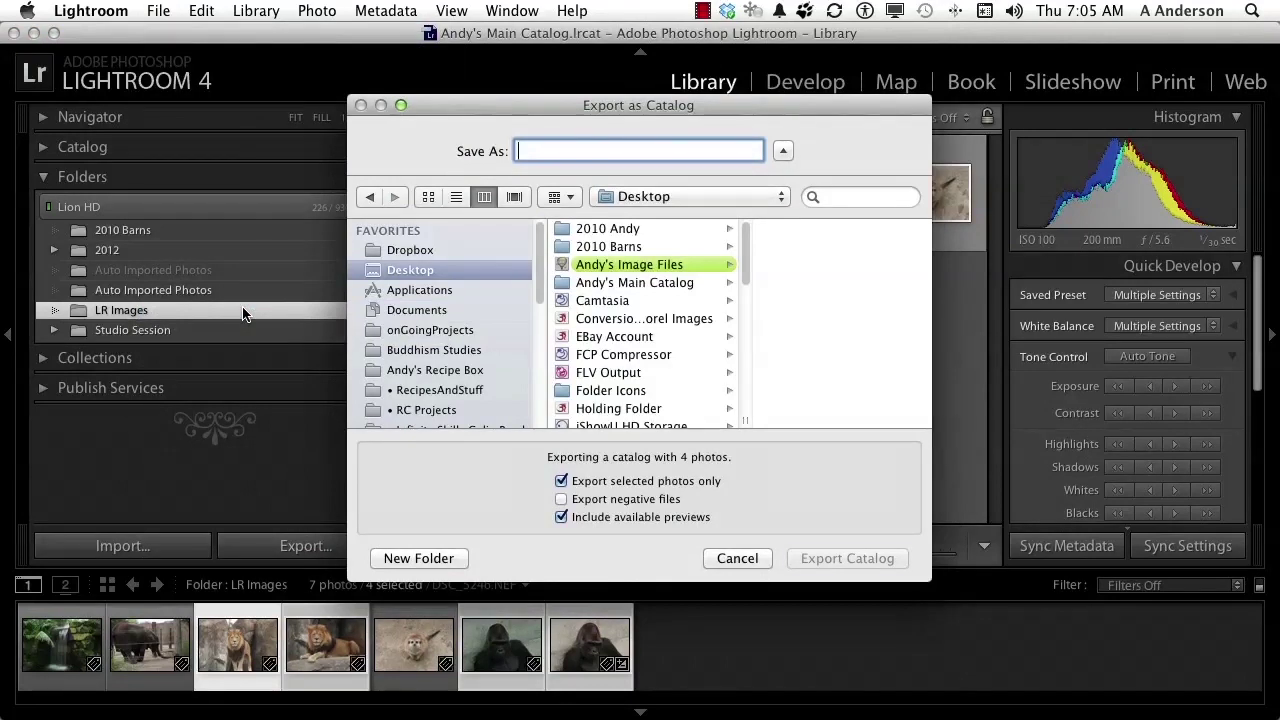
{"action": "type", "text": "Client "}
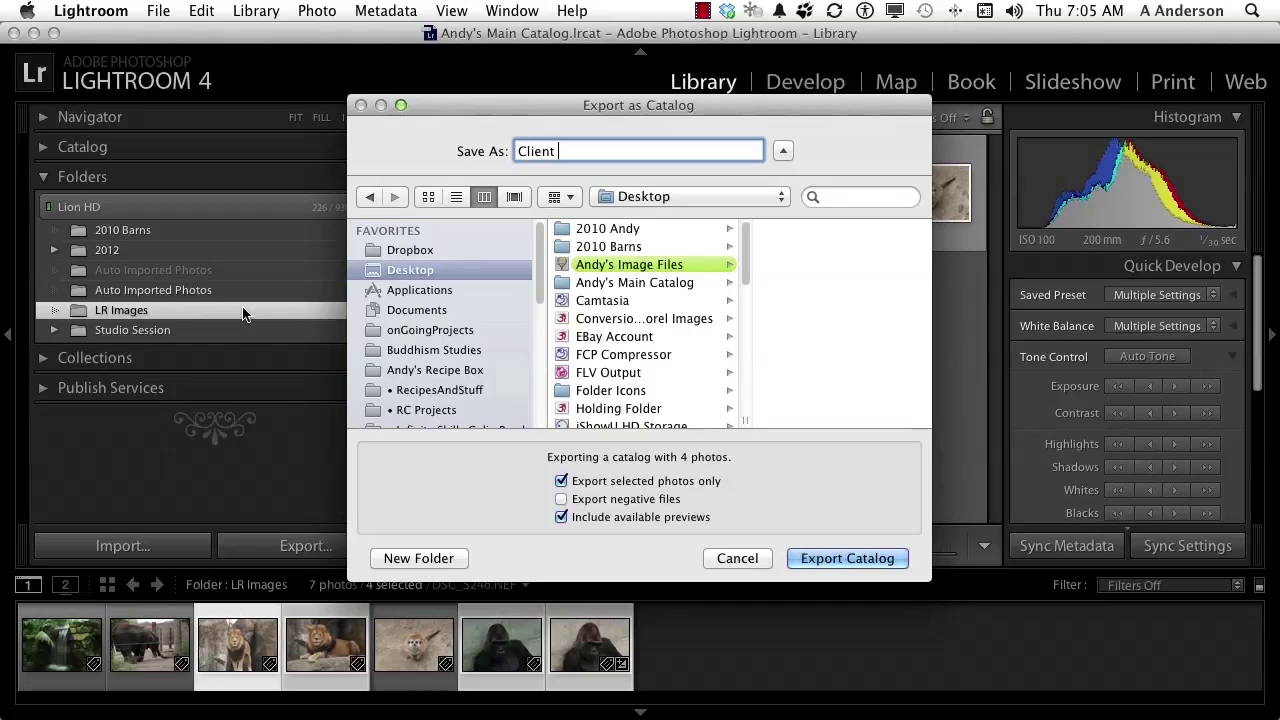
{"action": "type", "text": "c"}
{"action": "left_click", "coordinate": [566, 484]}
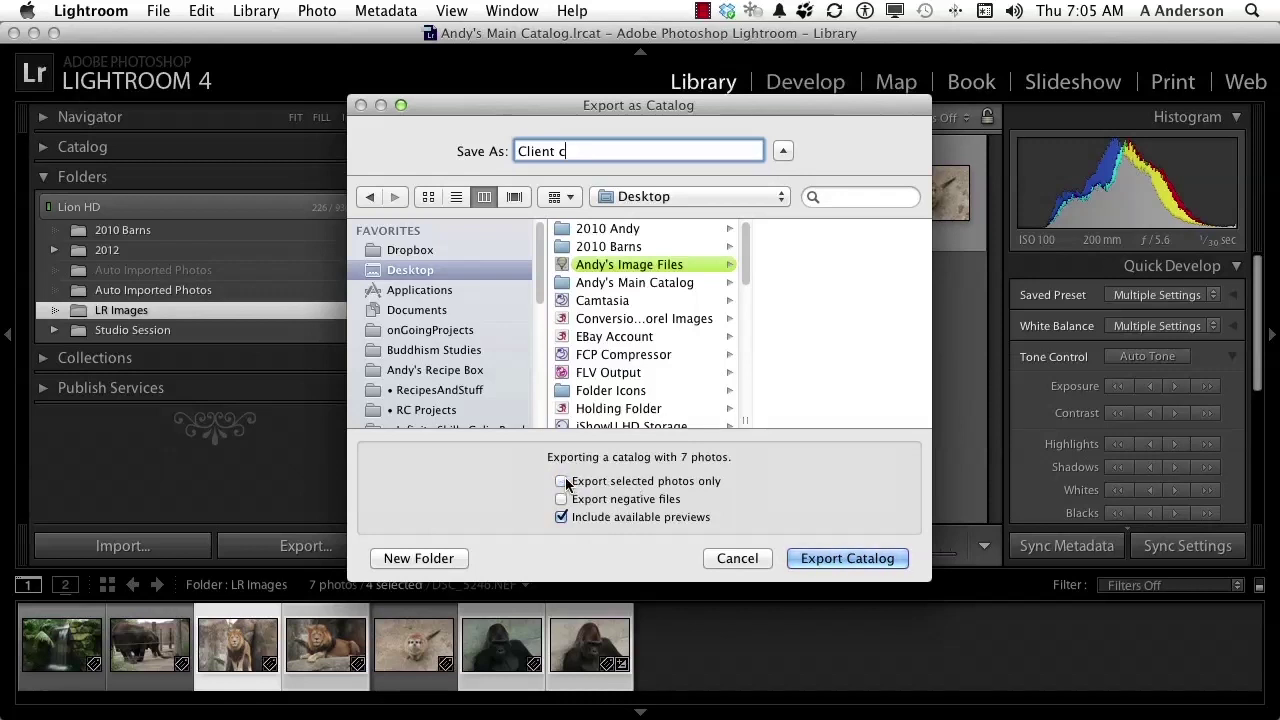
{"action": "left_click", "coordinate": [566, 484]}
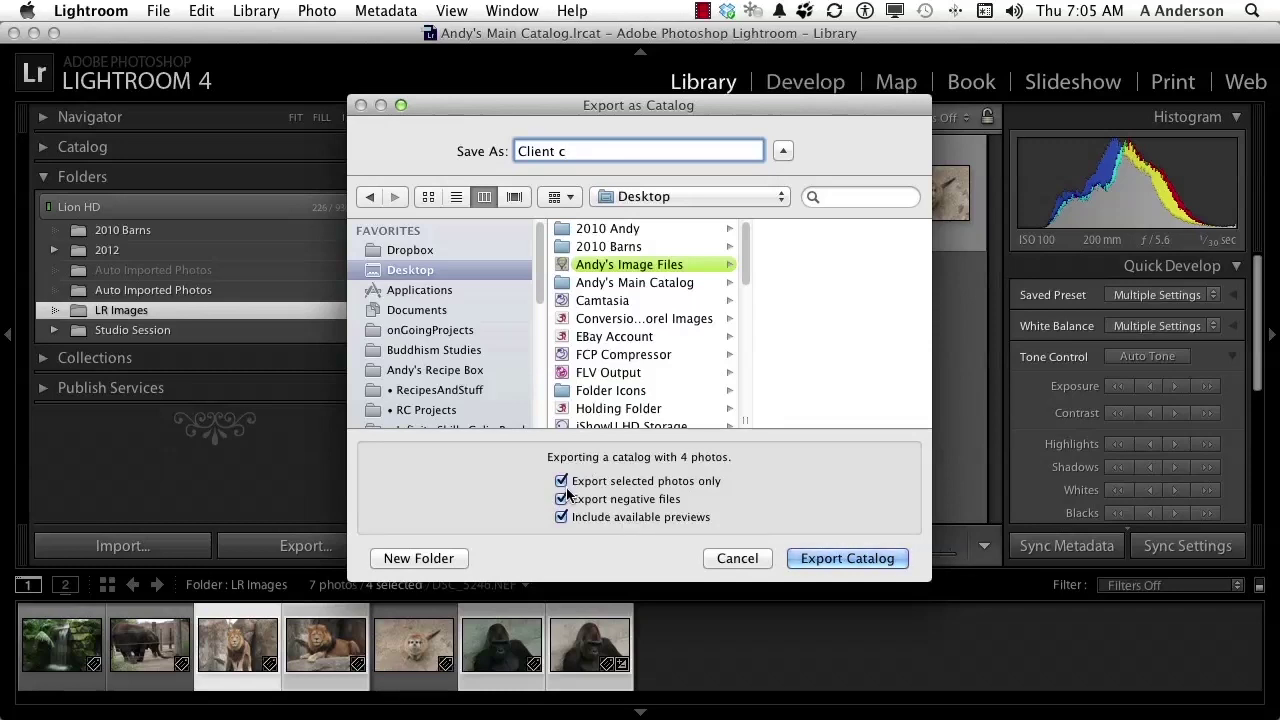
{"action": "left_click", "coordinate": [816, 560]}
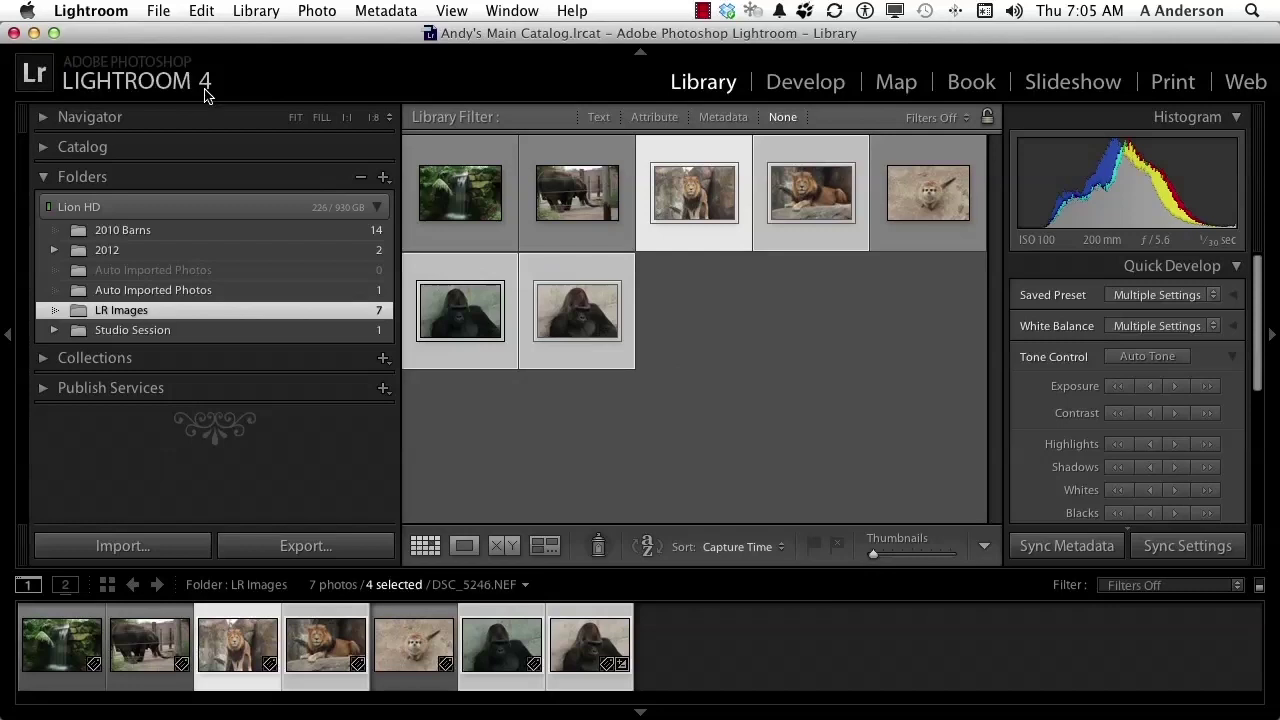
Step: Open Client c.lrcat from the Desktop's Client c folder and relaunch Lightroom
{"action": "left_click", "coordinate": [160, 10]}
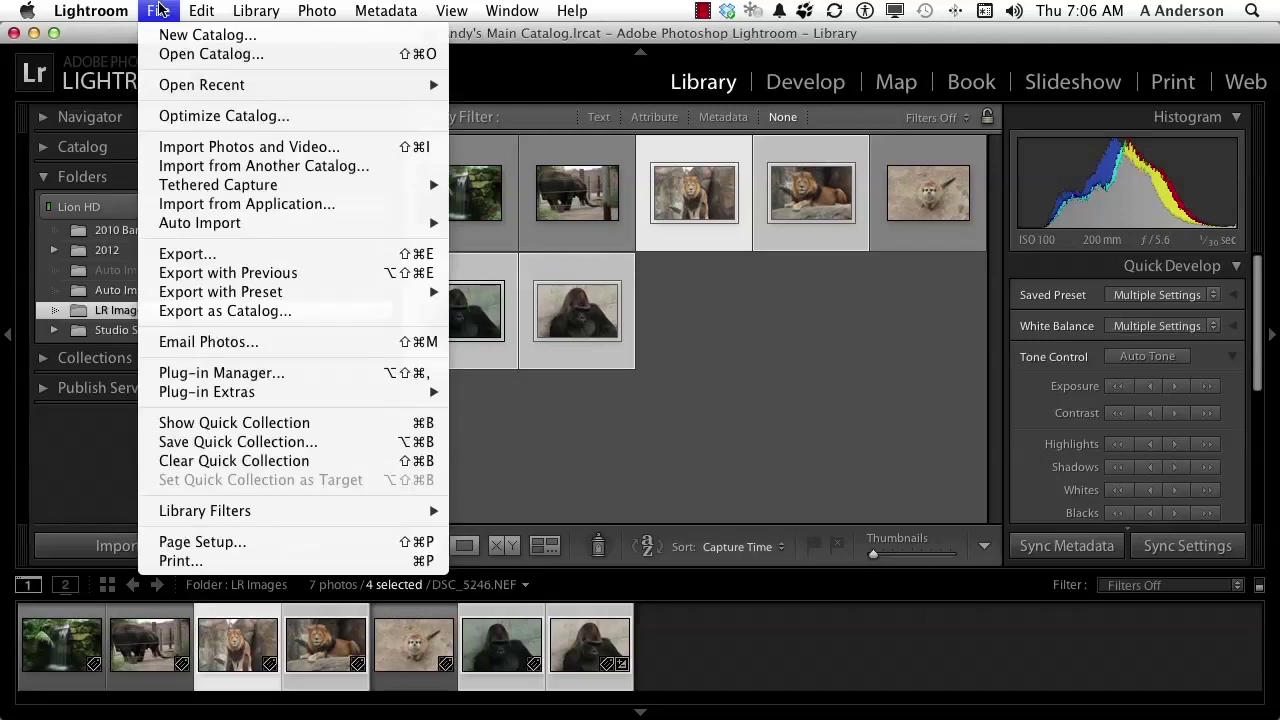
{"action": "left_click", "coordinate": [184, 56]}
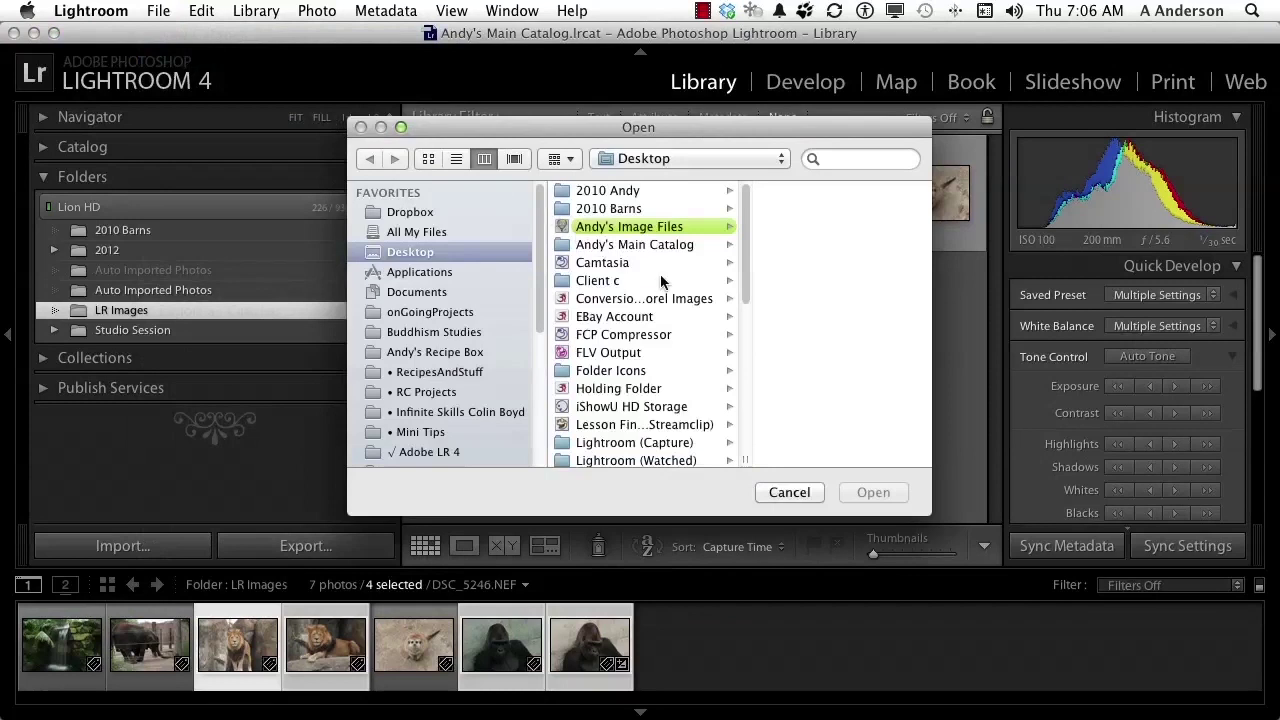
{"action": "left_click", "coordinate": [628, 281]}
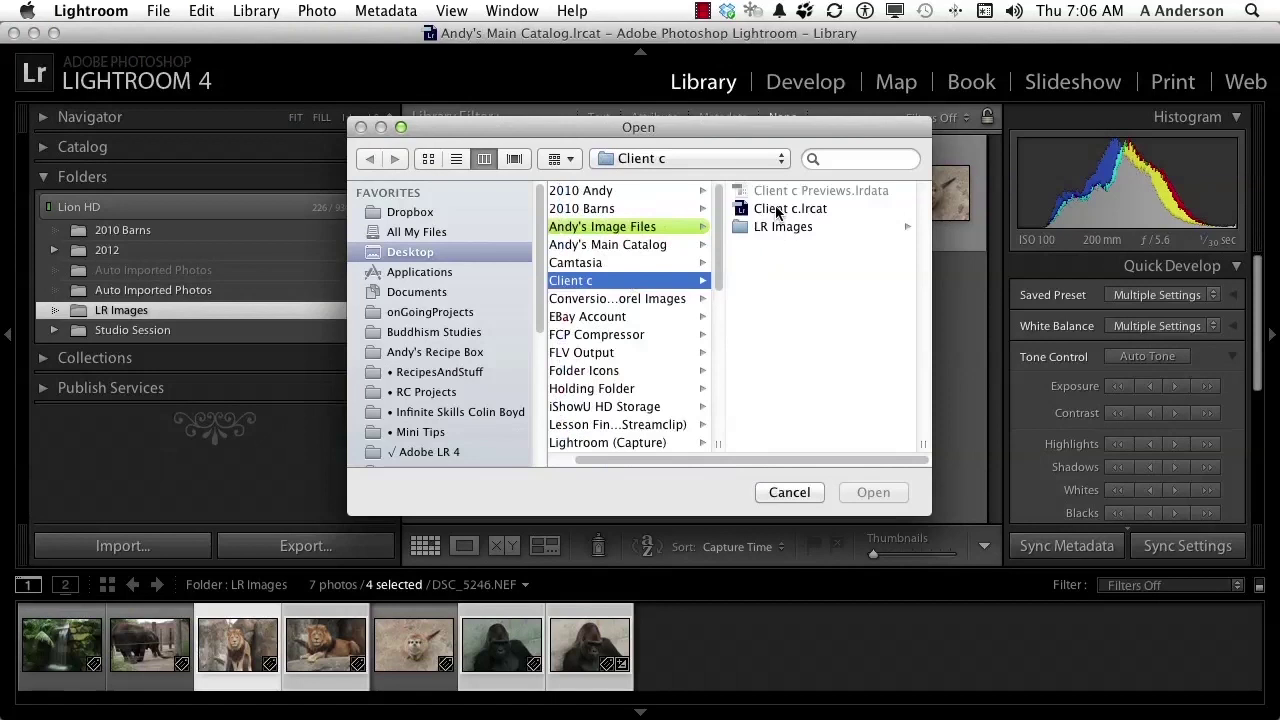
{"action": "left_click", "coordinate": [776, 211]}
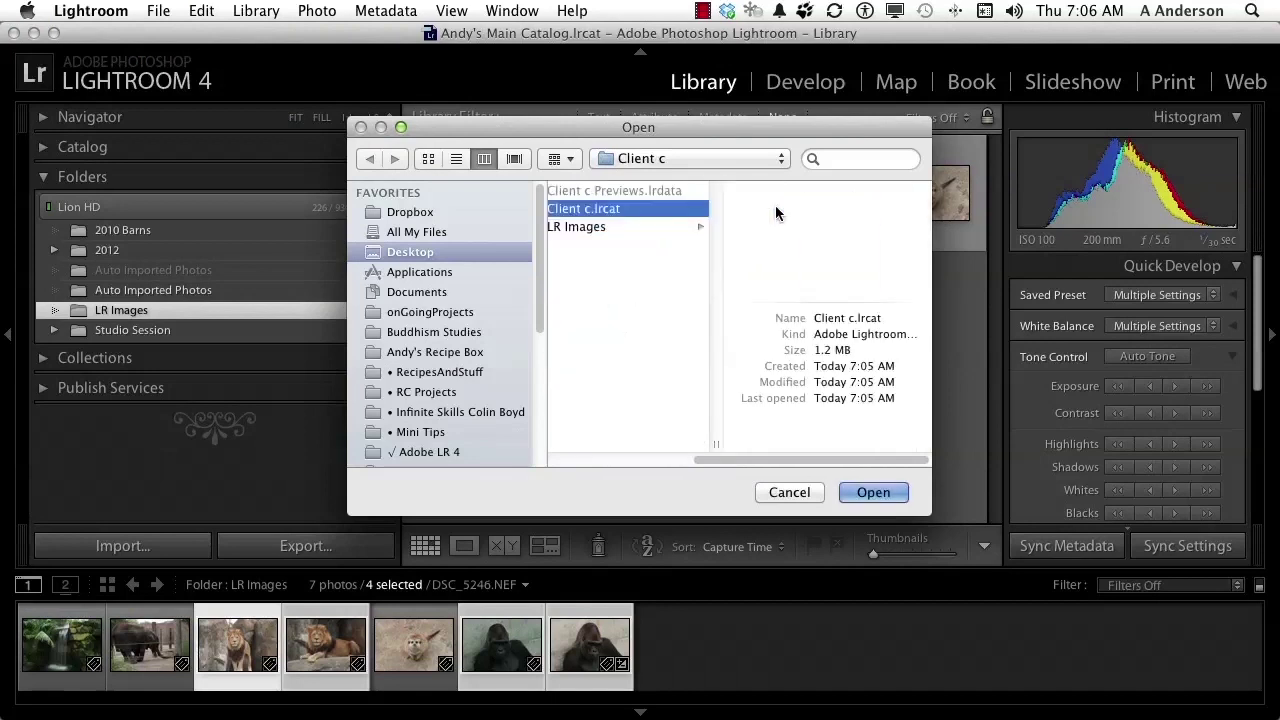
{"action": "left_click", "coordinate": [873, 493]}
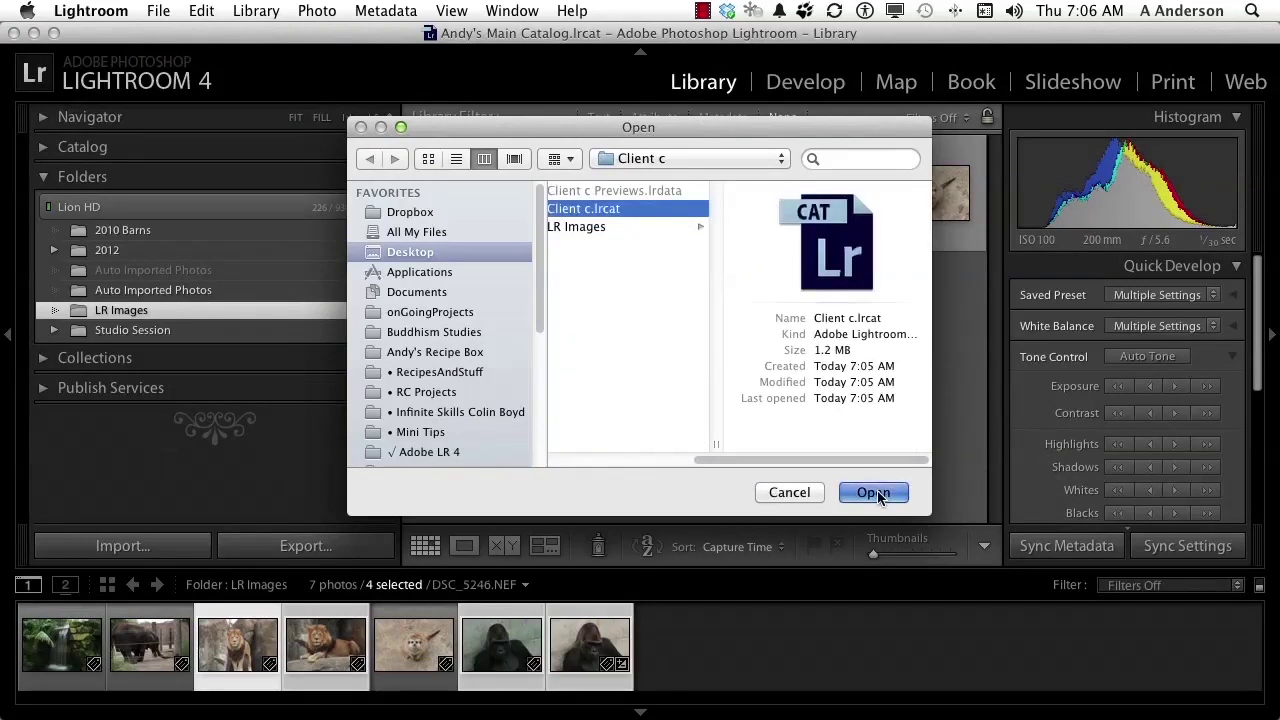
{"action": "left_click", "coordinate": [836, 312]}
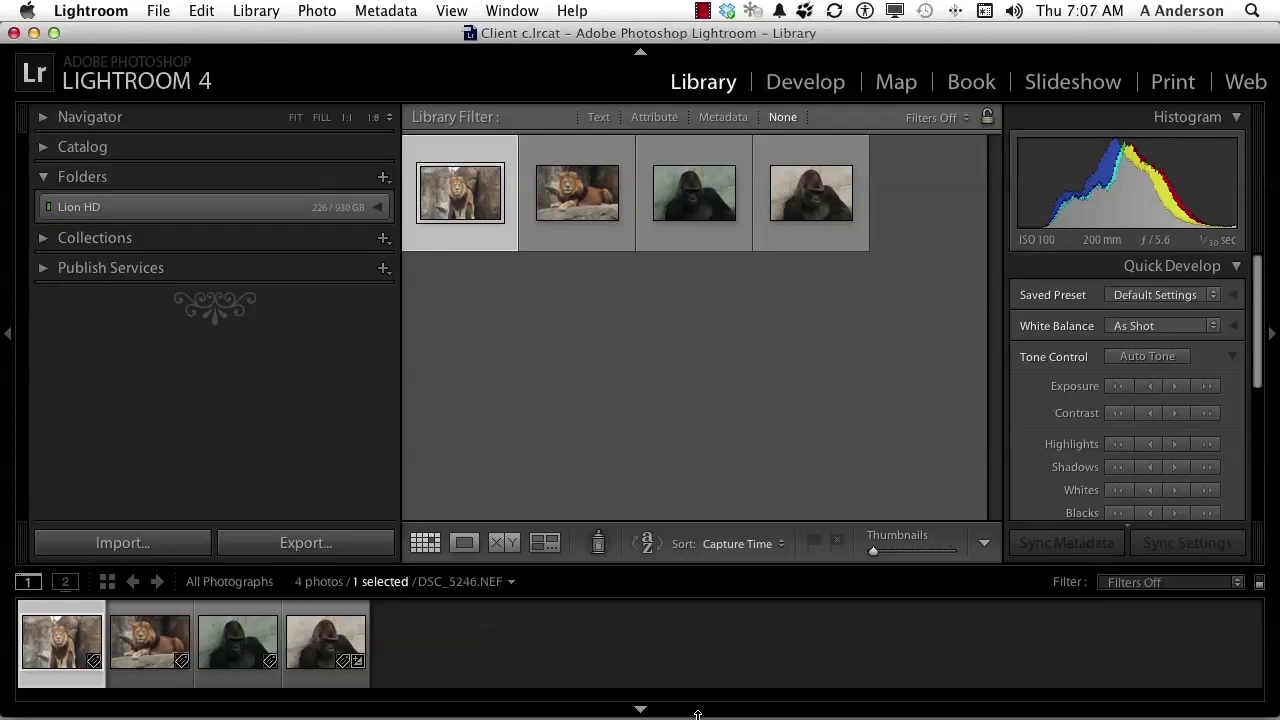
Step: Lower Clarity and Vibrance on gorilla photo DSC_5282.NEF in Quick Develop, then return to Grid
{"action": "left_click", "coordinate": [678, 223]}
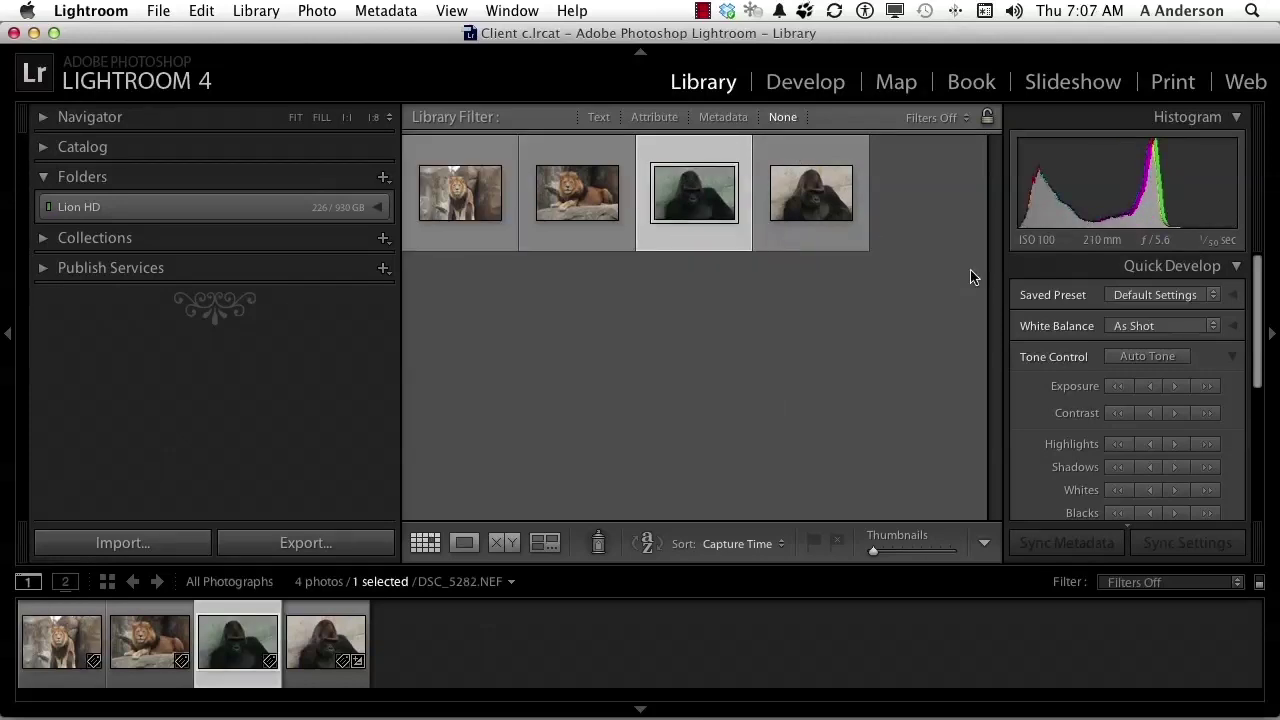
{"action": "scroll", "coordinate": [1124, 448], "scroll_direction": "down", "scroll_amount": 4}
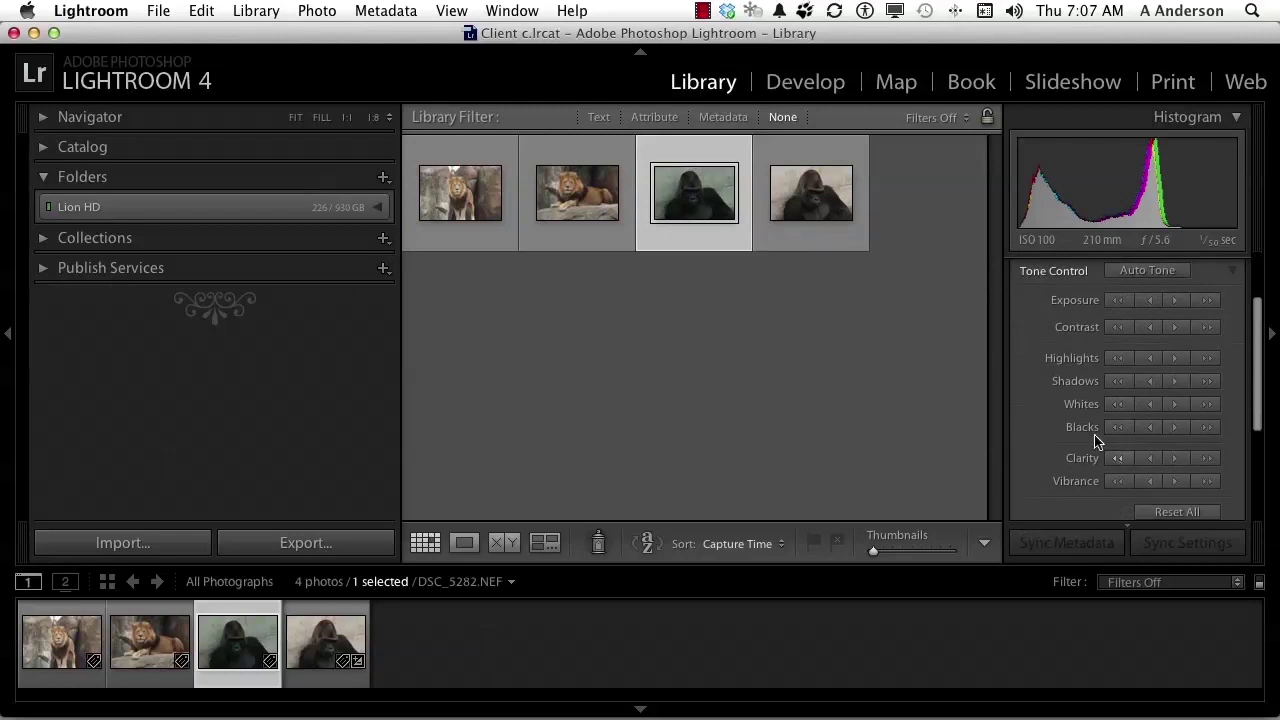
{"action": "double_click", "coordinate": [713, 210]}
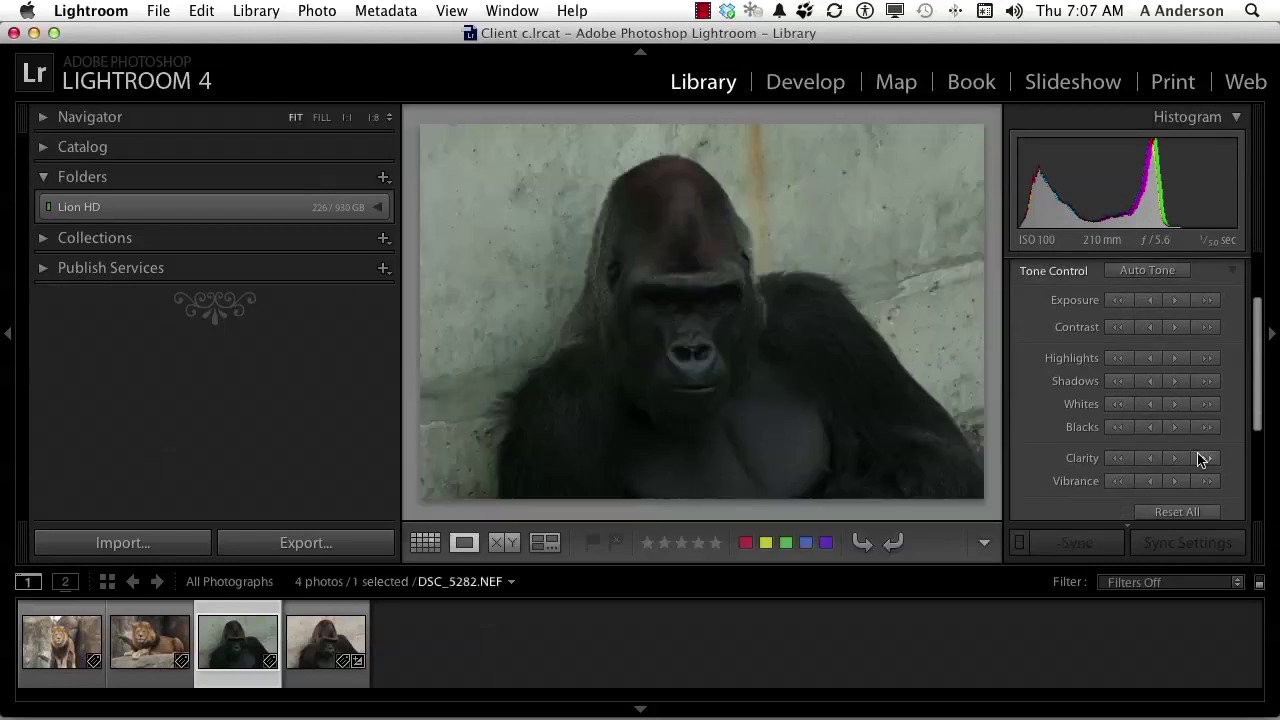
{"action": "left_click", "coordinate": [1115, 462]}
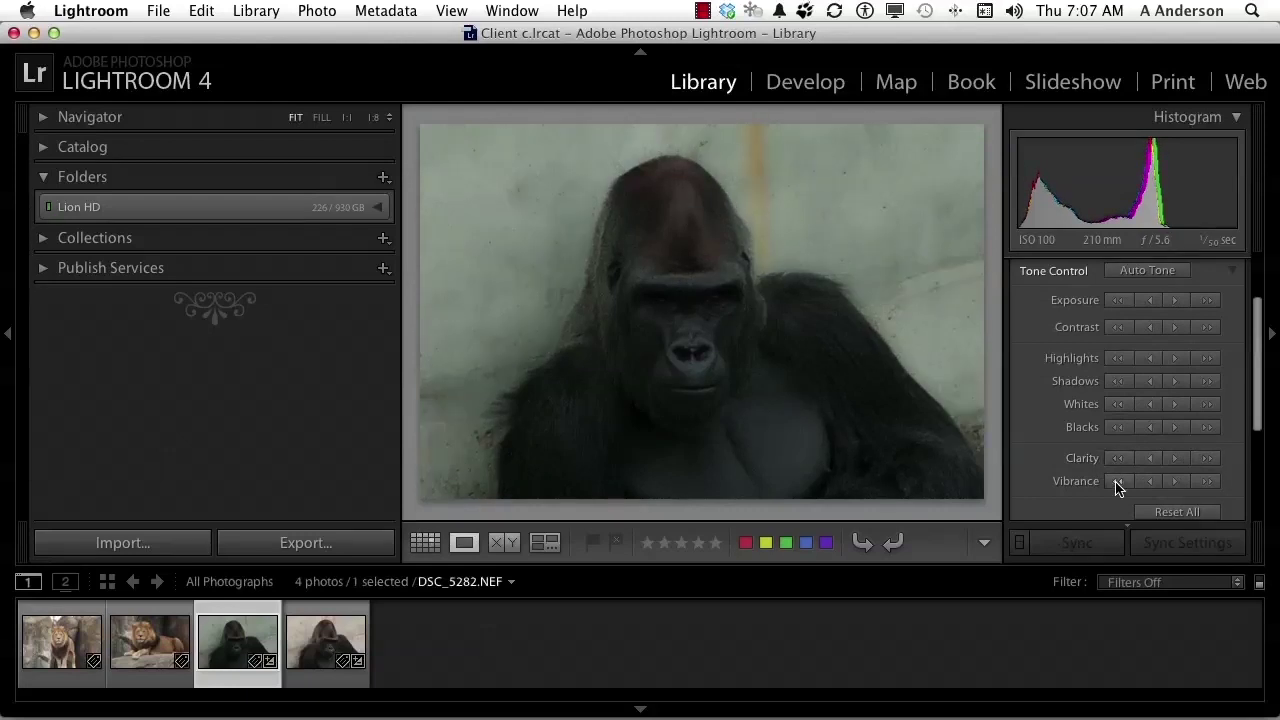
{"action": "left_click", "coordinate": [1117, 482]}
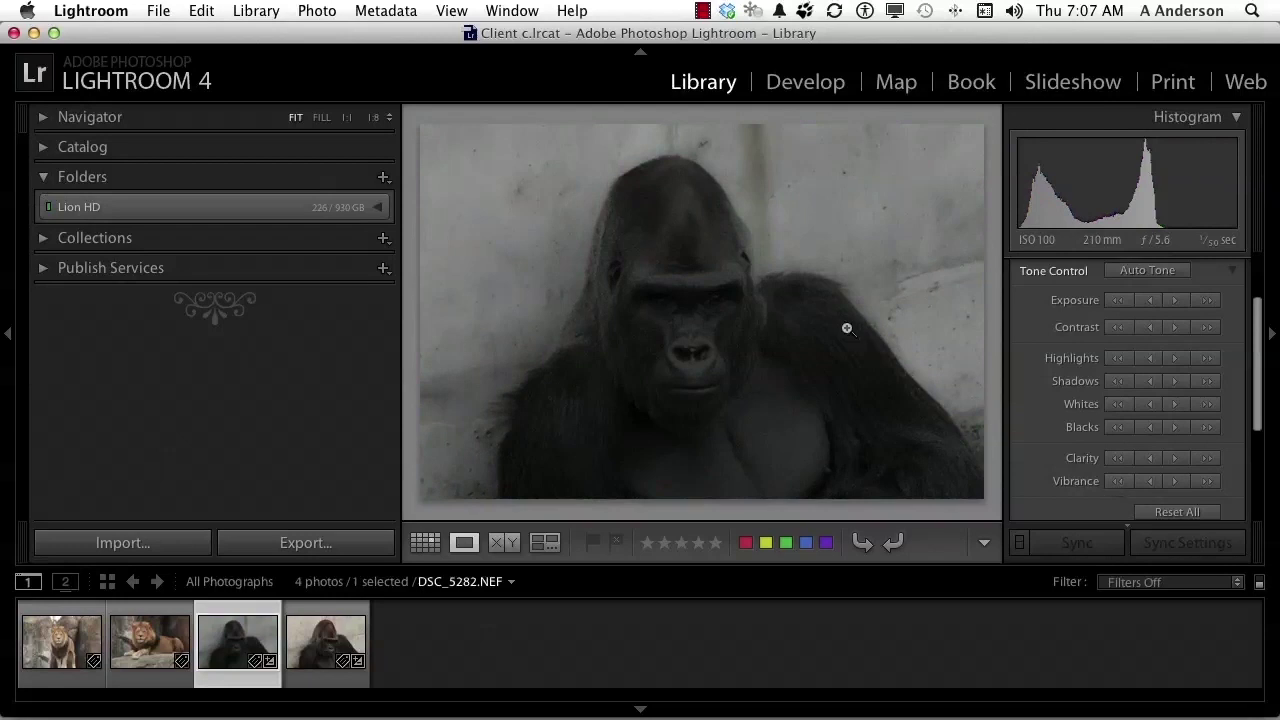
{"action": "key", "text": "g"}
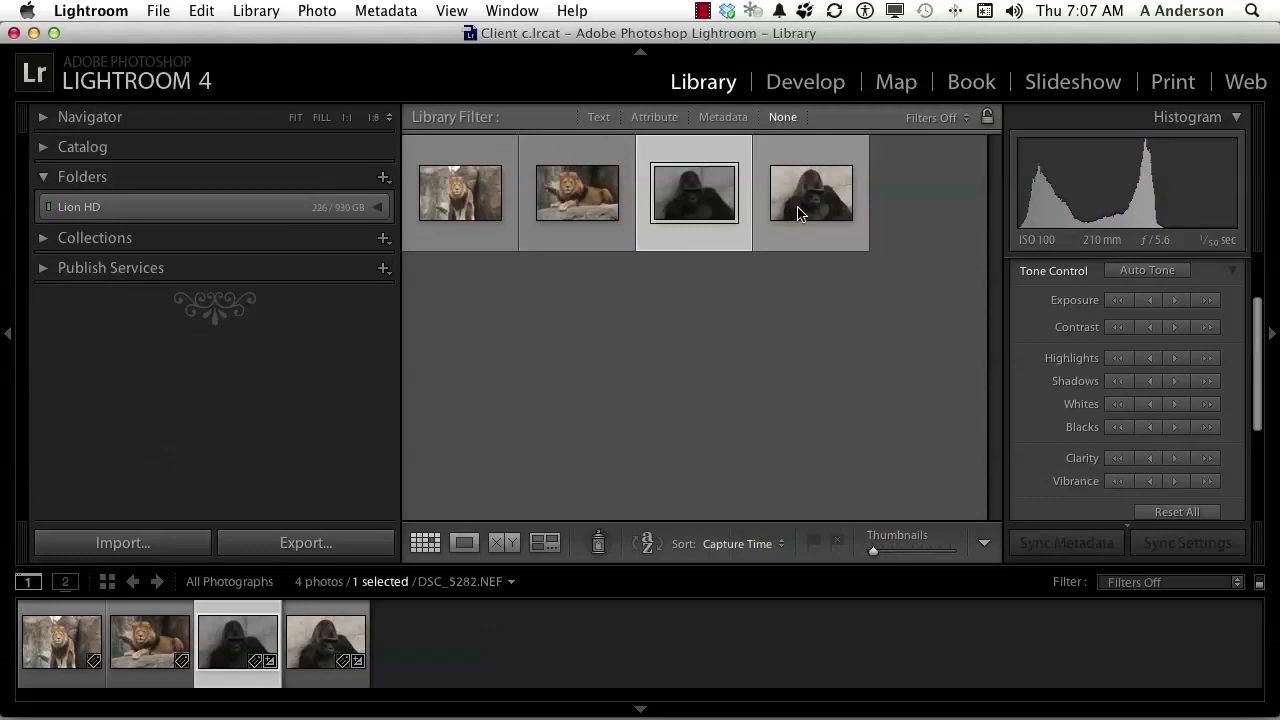
Step: Reopen the main catalog from the recent catalogs list and relaunch
{"action": "left_click", "coordinate": [161, 12]}
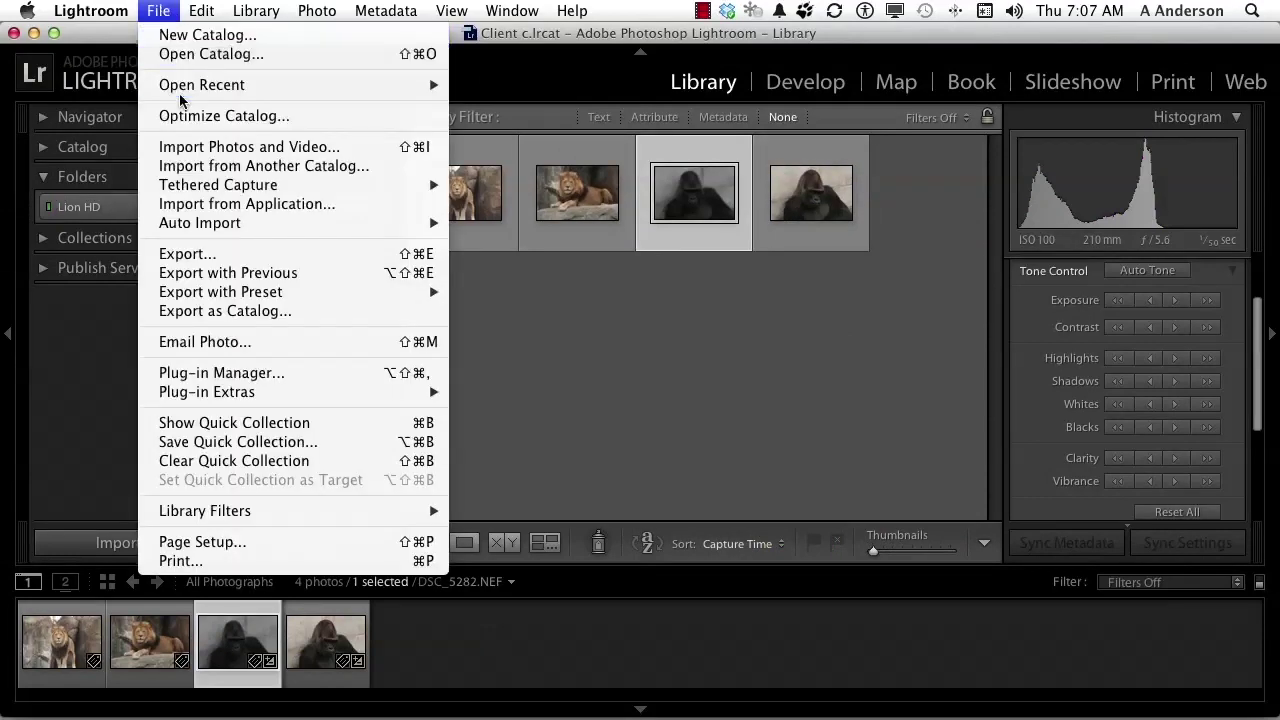
{"action": "mouse_move", "coordinate": [184, 90]}
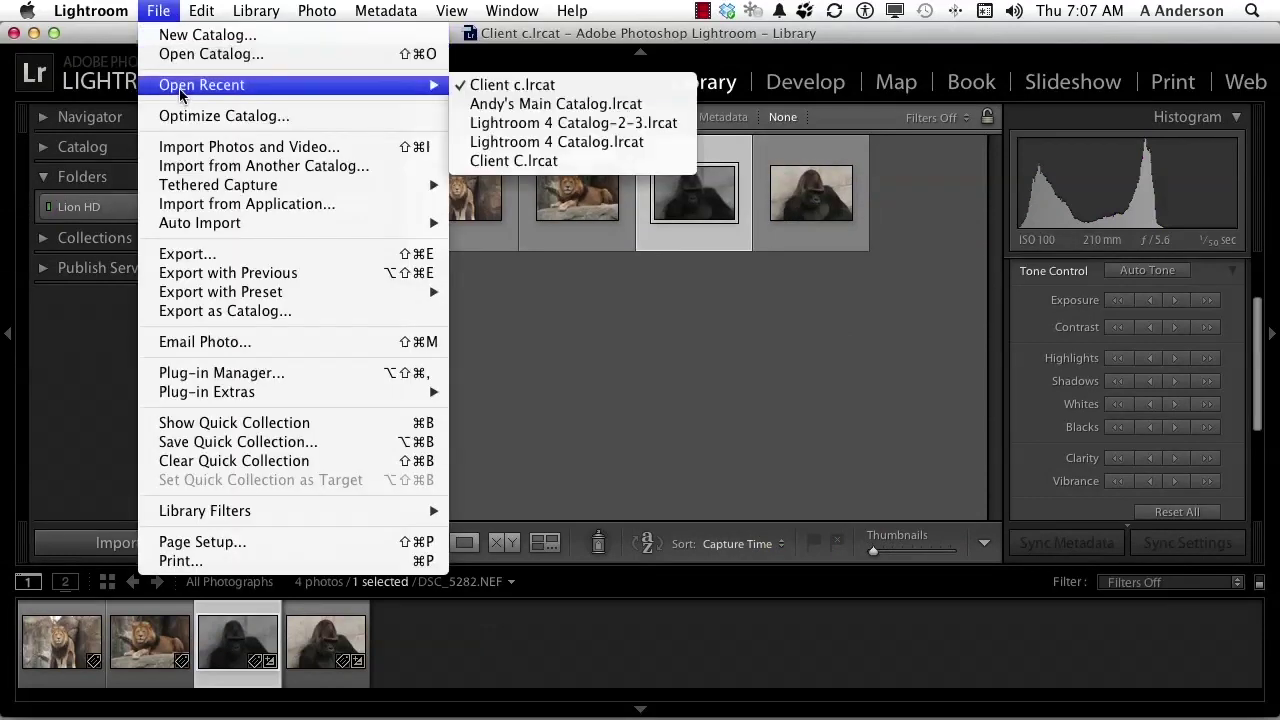
{"action": "left_click", "coordinate": [545, 105]}
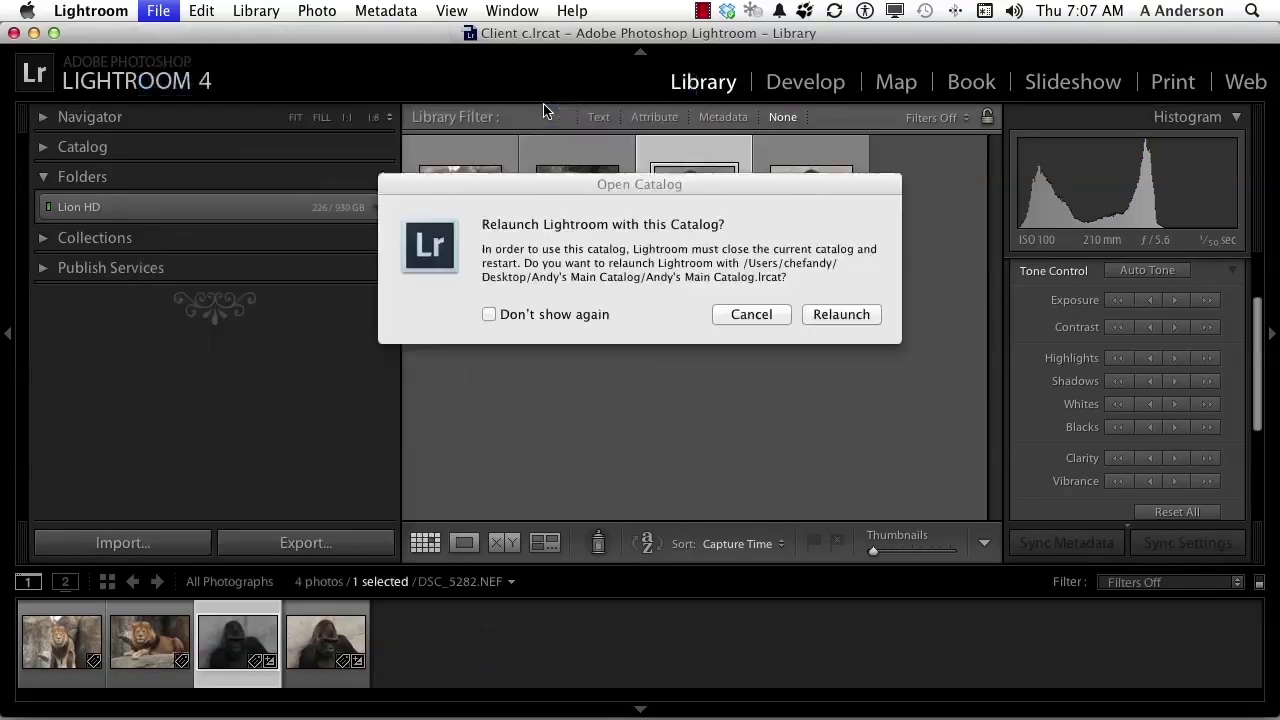
{"action": "left_click", "coordinate": [836, 310]}
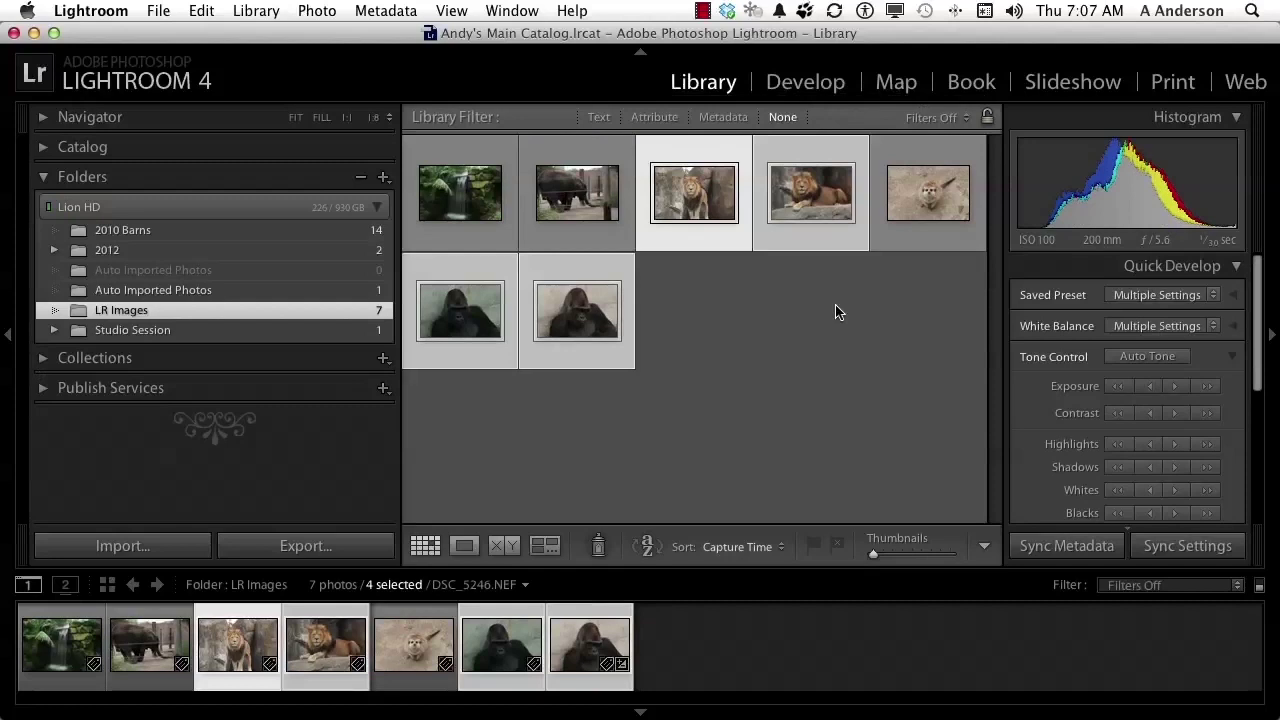
Step: Show the first gorilla photo DSC_5282.NEF large in Loupe view
{"action": "double_click", "coordinate": [470, 307]}
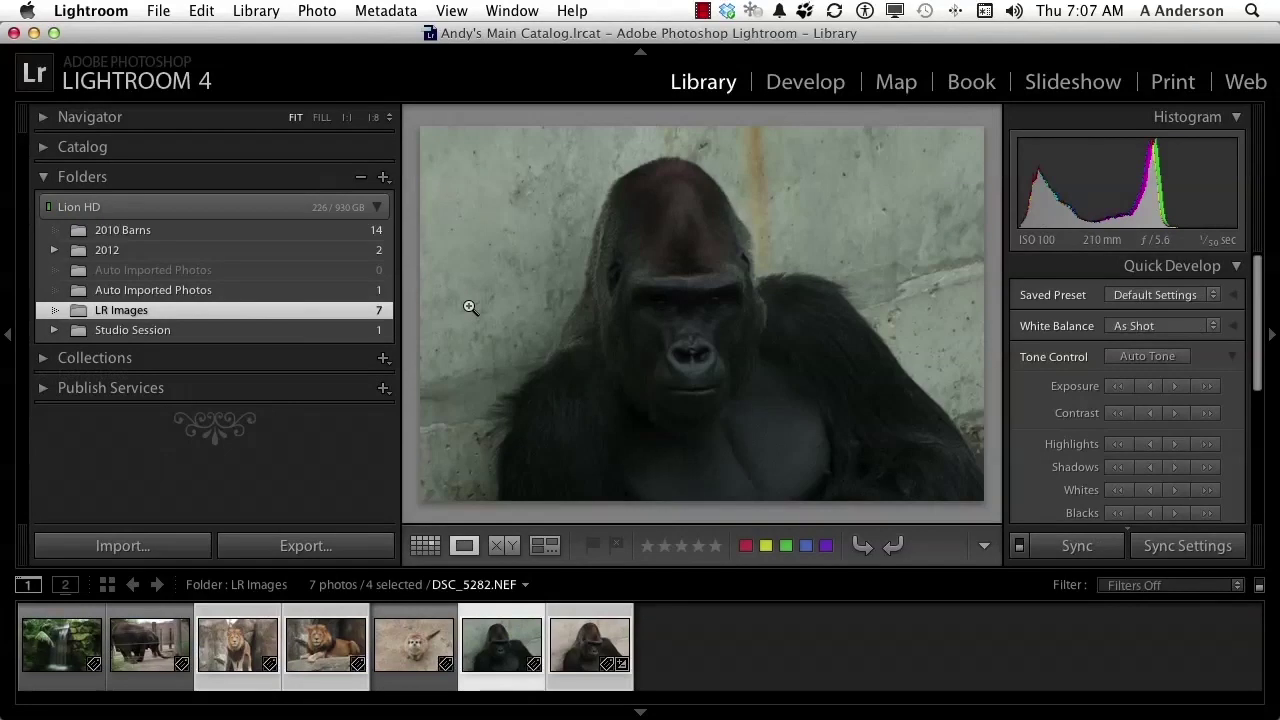
Step: Hide Lightroom and browse the Desktop's Client c folder to its LR Images NEF files
{"action": "key", "text": "super+h"}
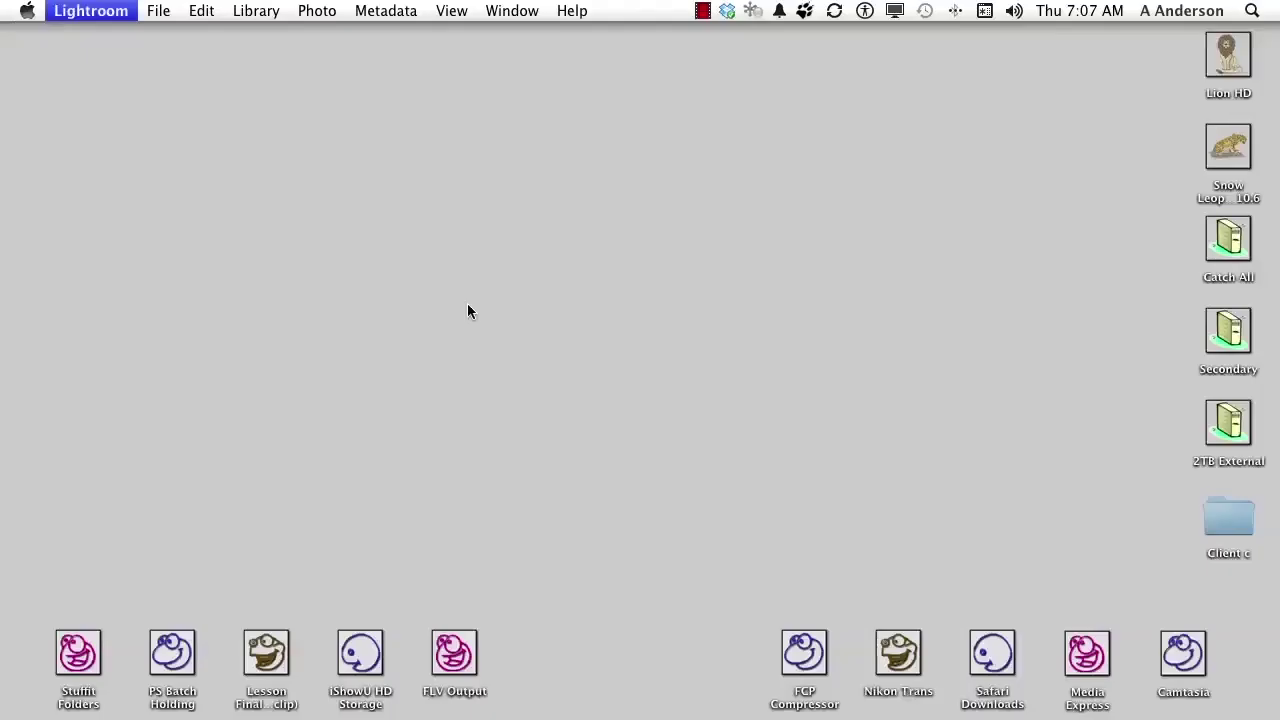
{"action": "left_click_drag", "start_coordinate": [1232, 530], "coordinate": [772, 126]}
{"action": "double_click", "coordinate": [719, 195]}
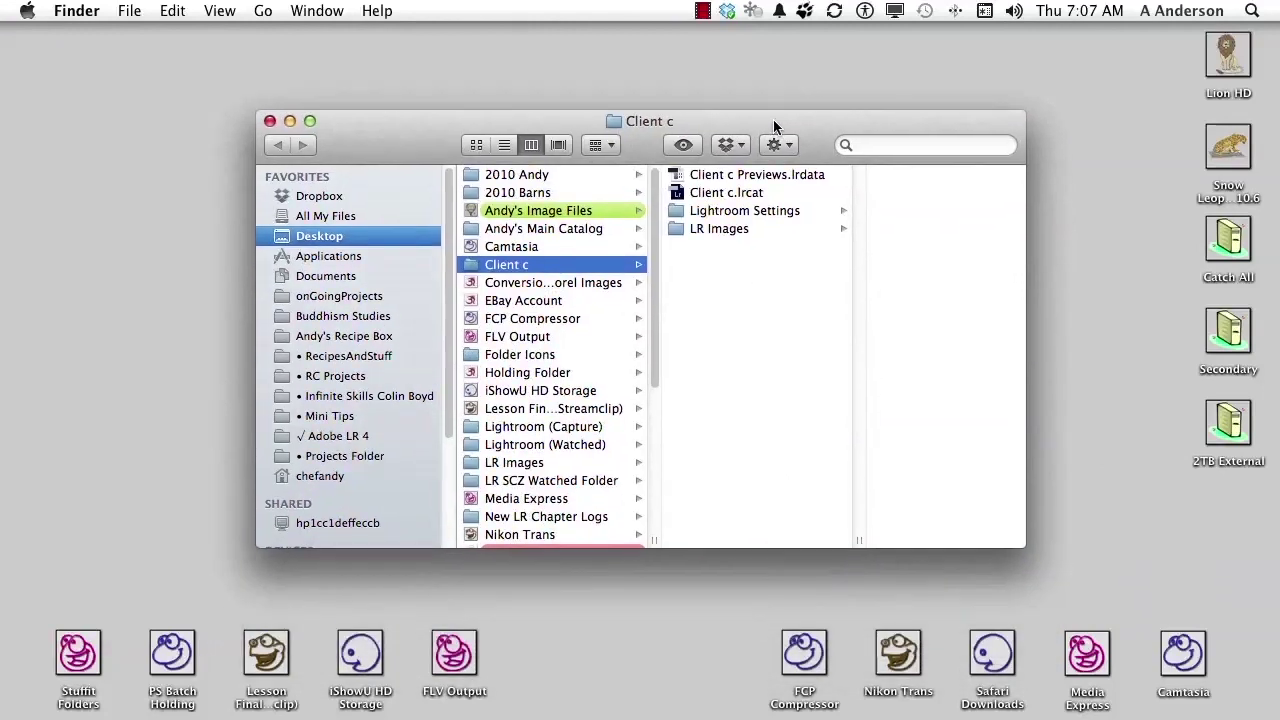
{"action": "left_click", "coordinate": [733, 231]}
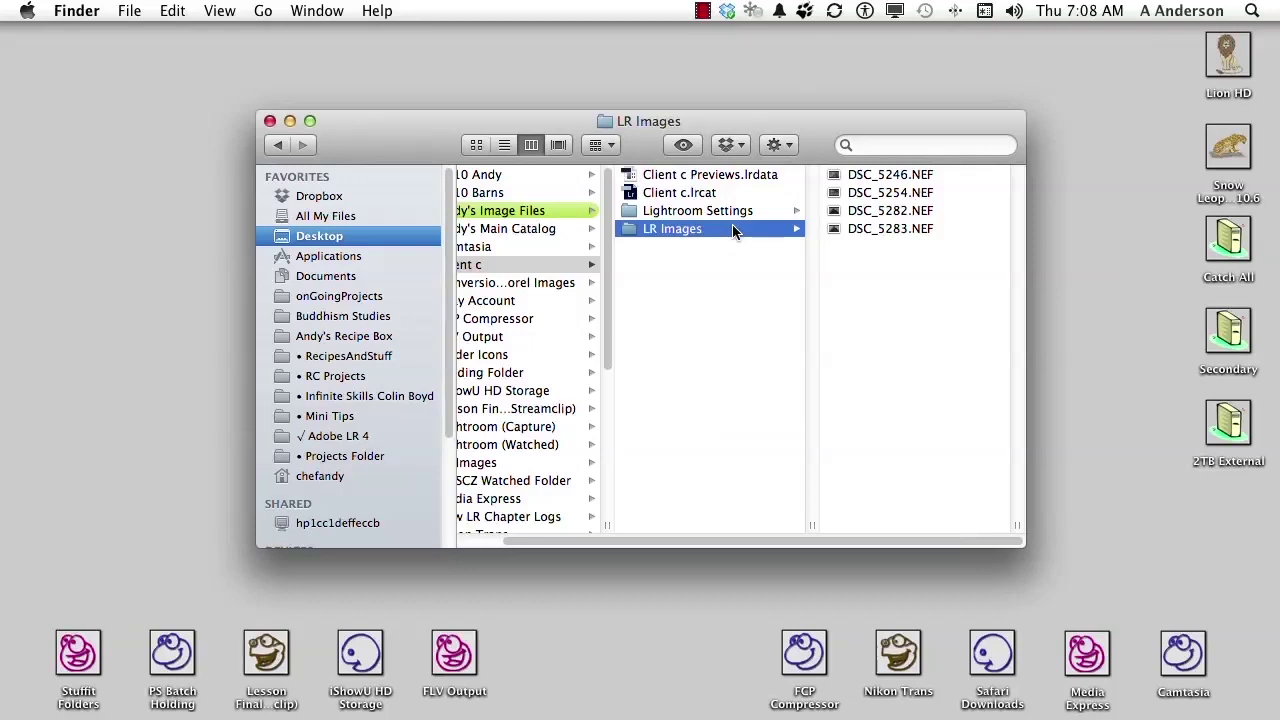
Step: Open Client c.lrcat briefly, then relaunch into Andy's Main Catalog from recent catalogs
{"action": "double_click", "coordinate": [632, 197]}
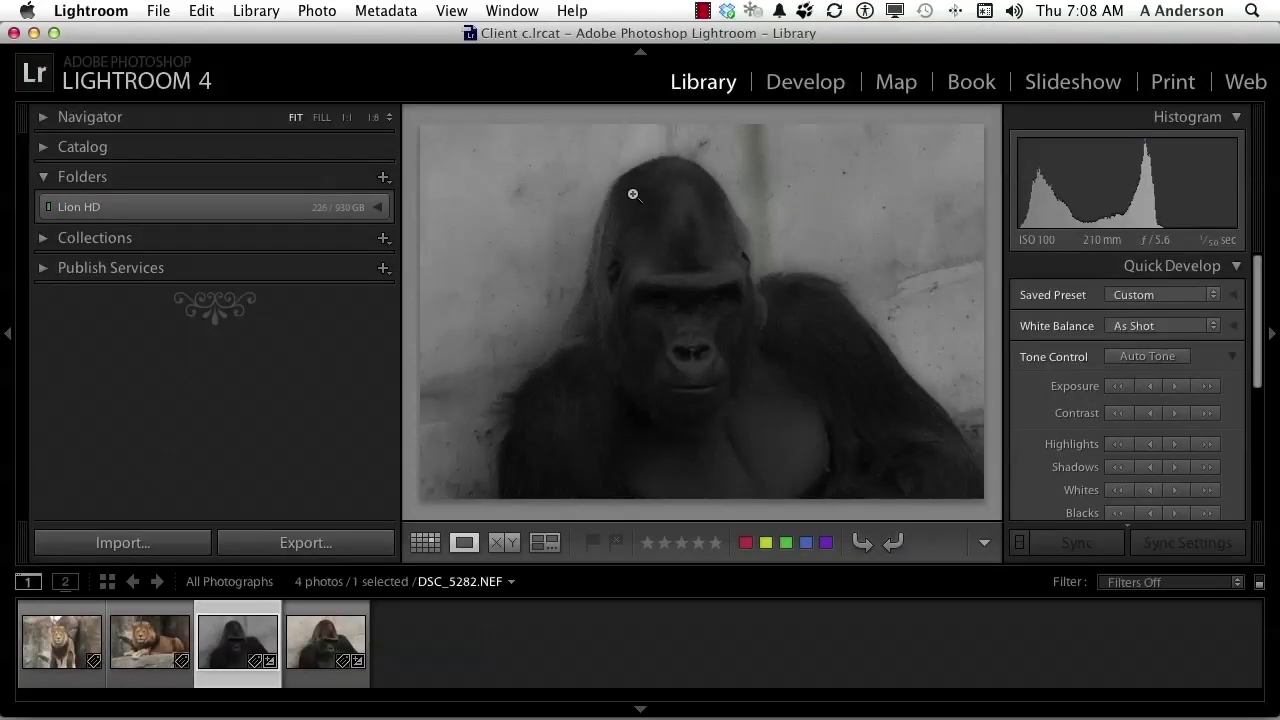
{"action": "left_click", "coordinate": [163, 12]}
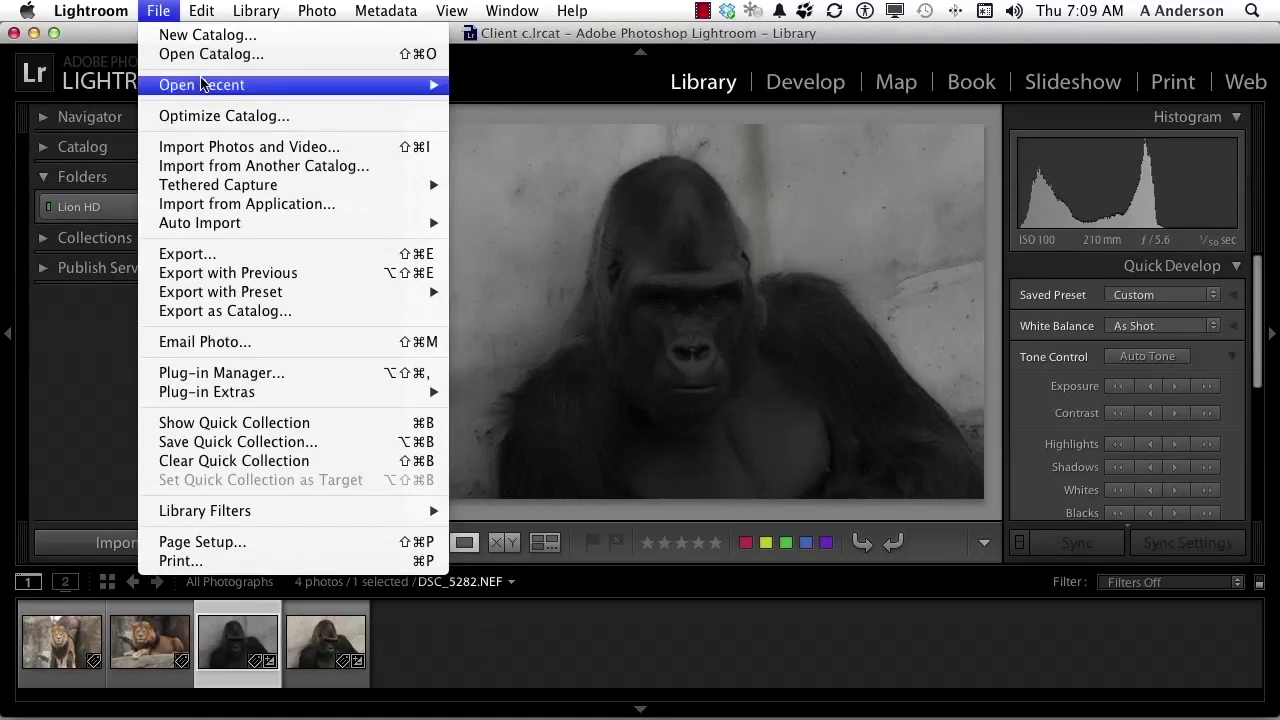
{"action": "mouse_move", "coordinate": [335, 84]}
{"action": "left_click", "coordinate": [543, 104]}
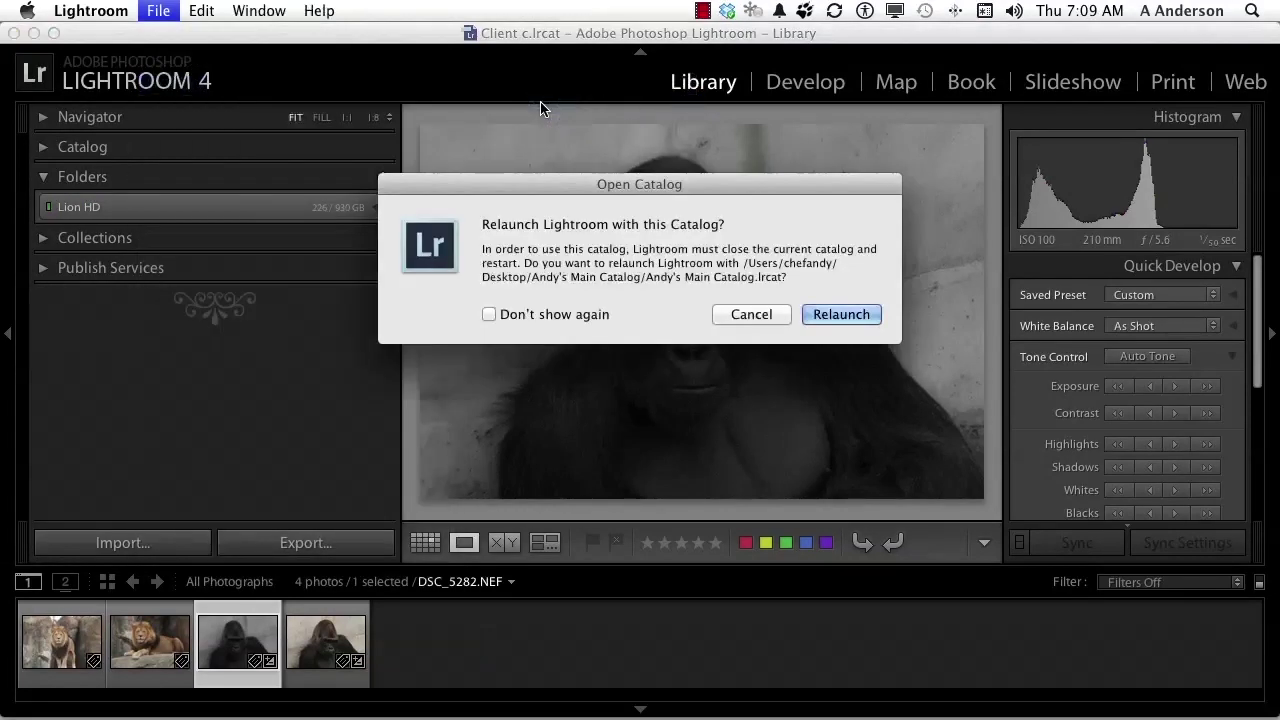
{"action": "left_click", "coordinate": [855, 315]}
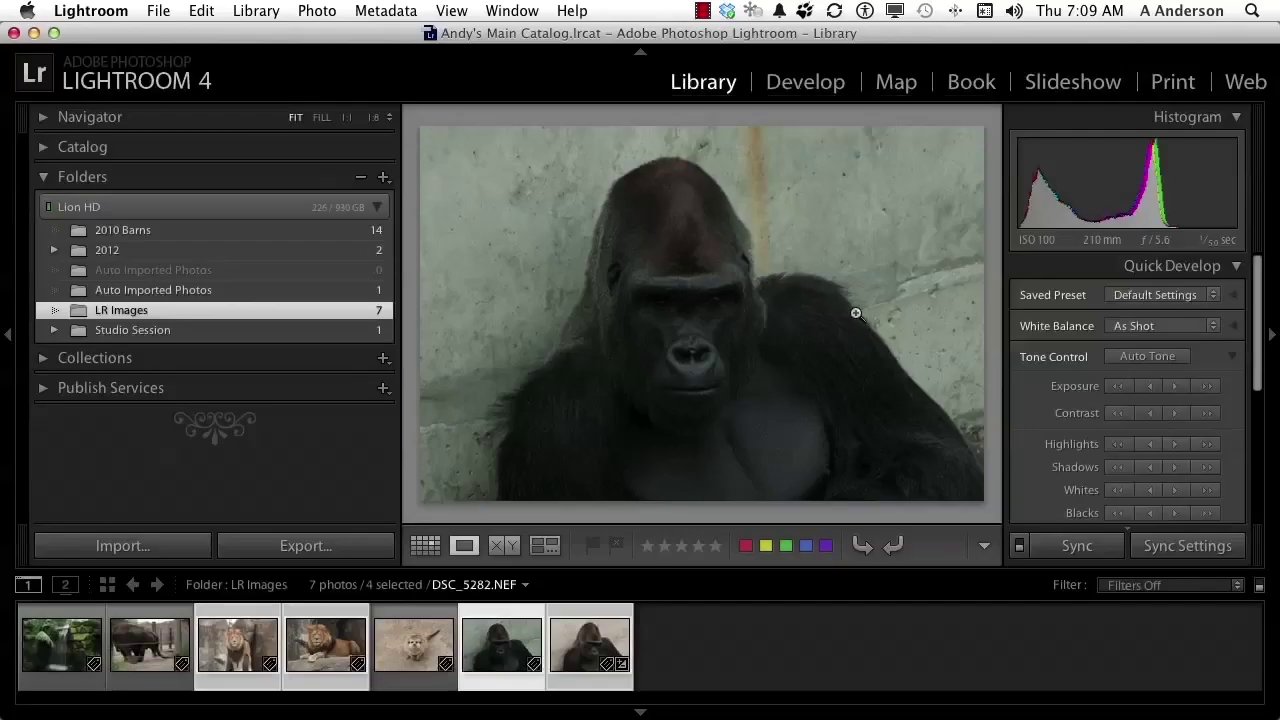
Step: Deselect all and export all seven photos as Desktop catalog 'Client d' without negative files
{"action": "key", "text": "g"}
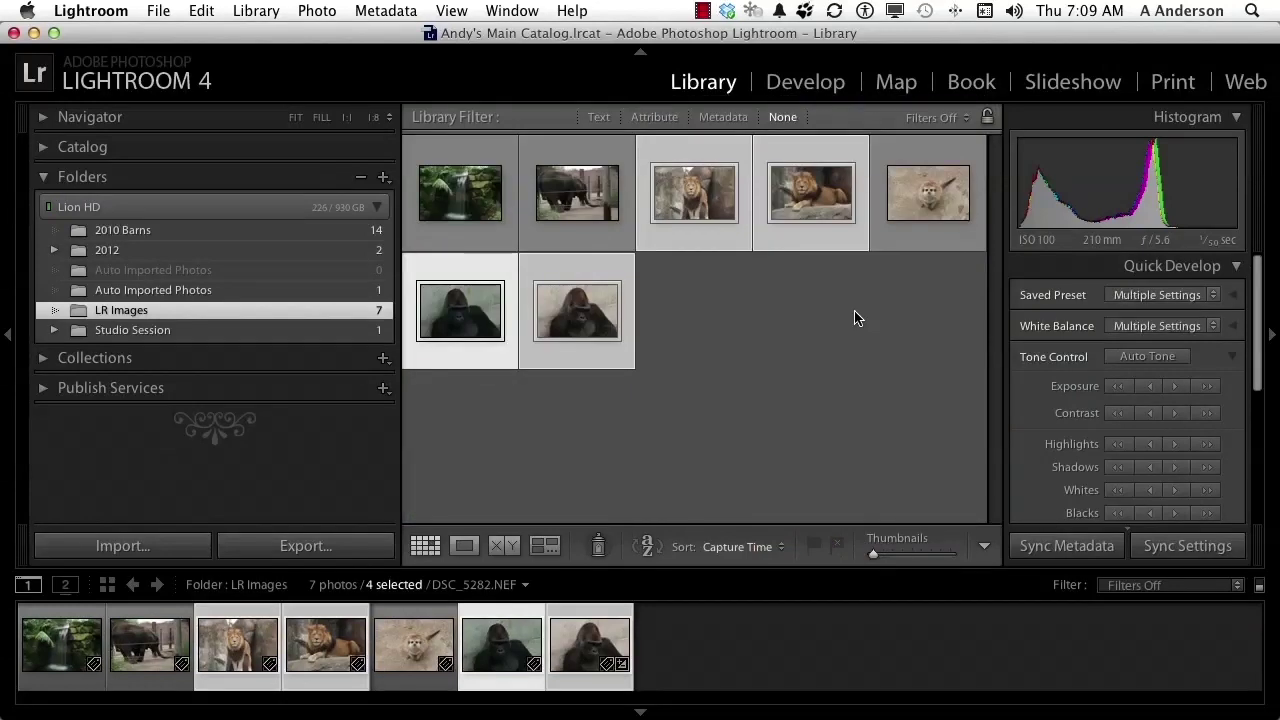
{"action": "left_click", "coordinate": [855, 318]}
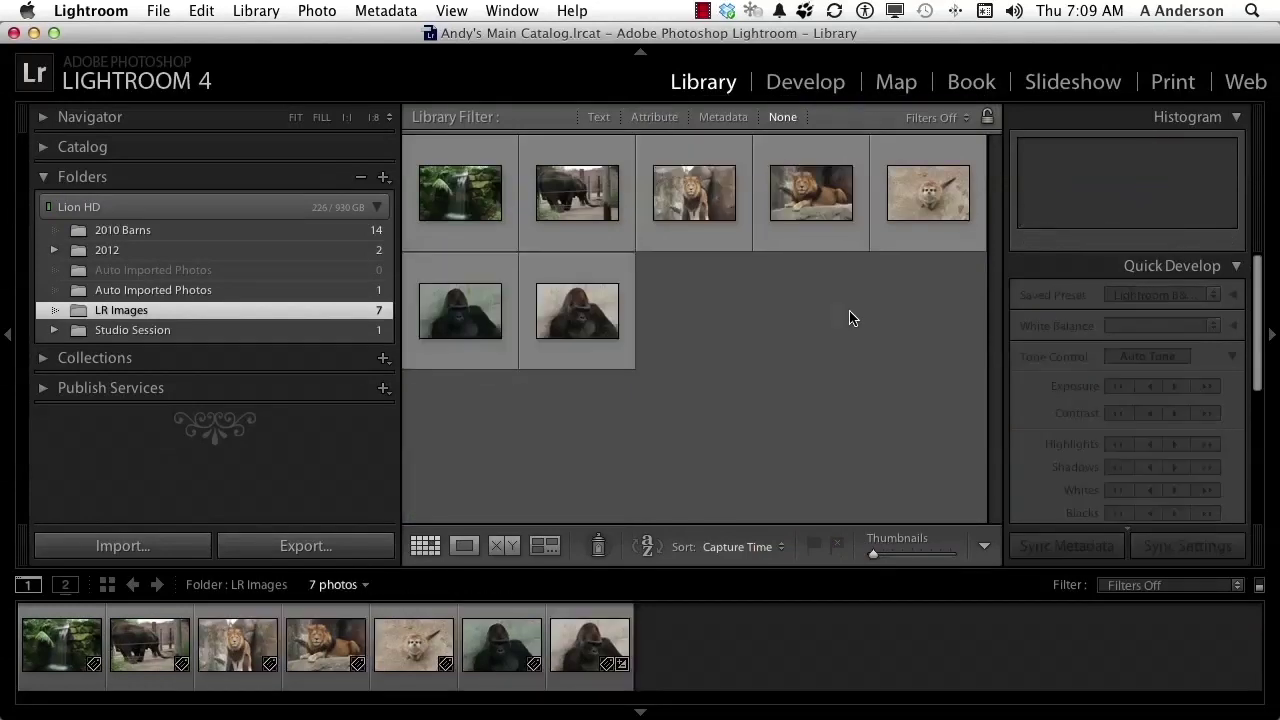
{"action": "left_click", "coordinate": [155, 11]}
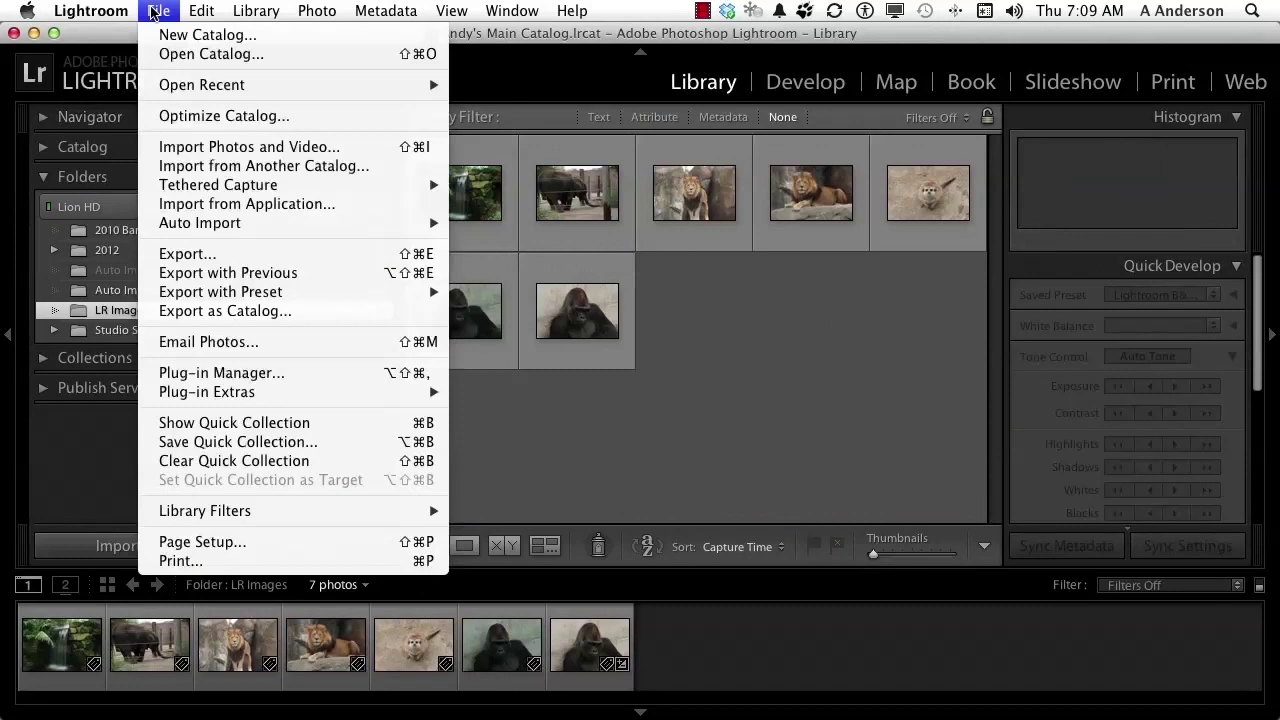
{"action": "left_click", "coordinate": [232, 311]}
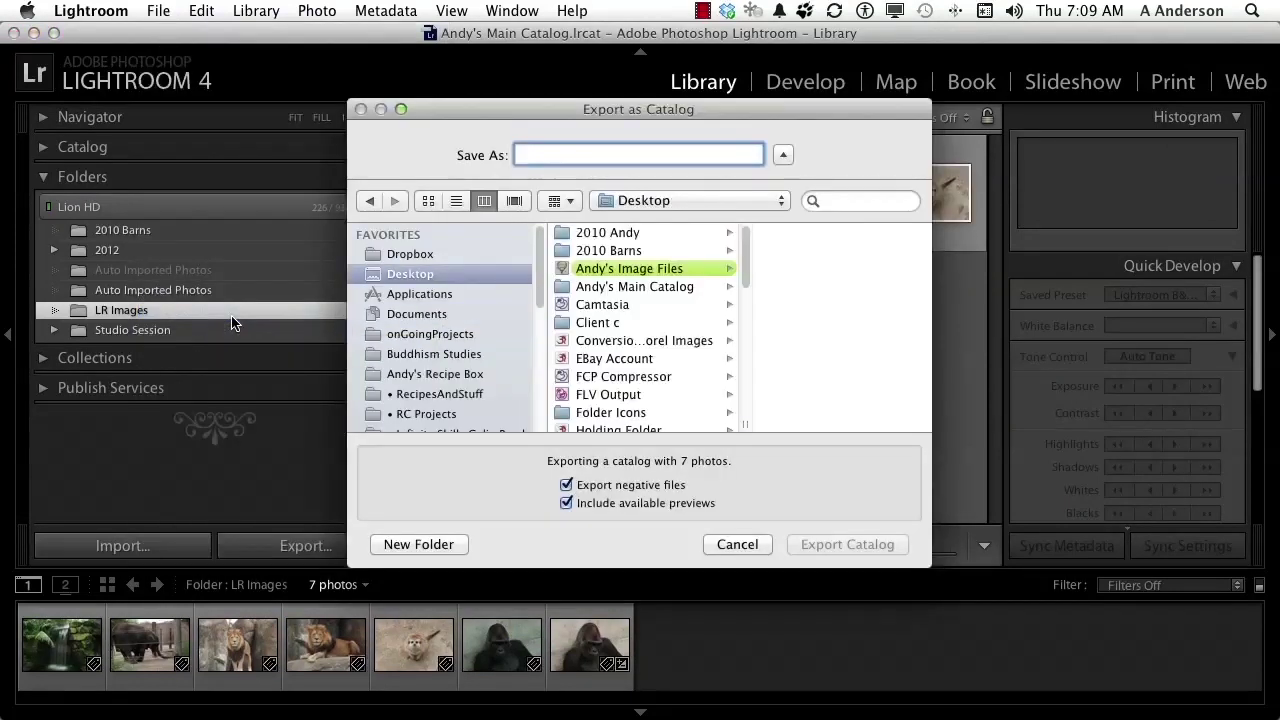
{"action": "type", "text": "C"}
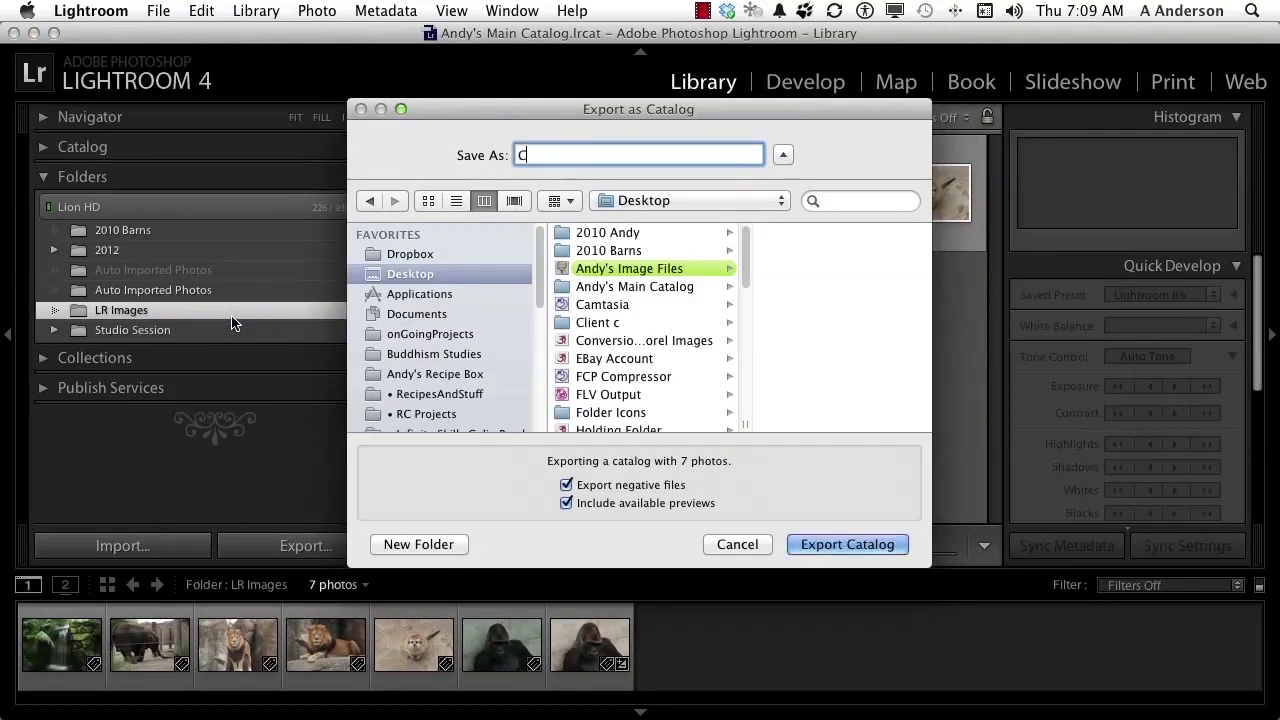
{"action": "type", "text": "lient c"}
{"action": "left_click", "coordinate": [567, 486]}
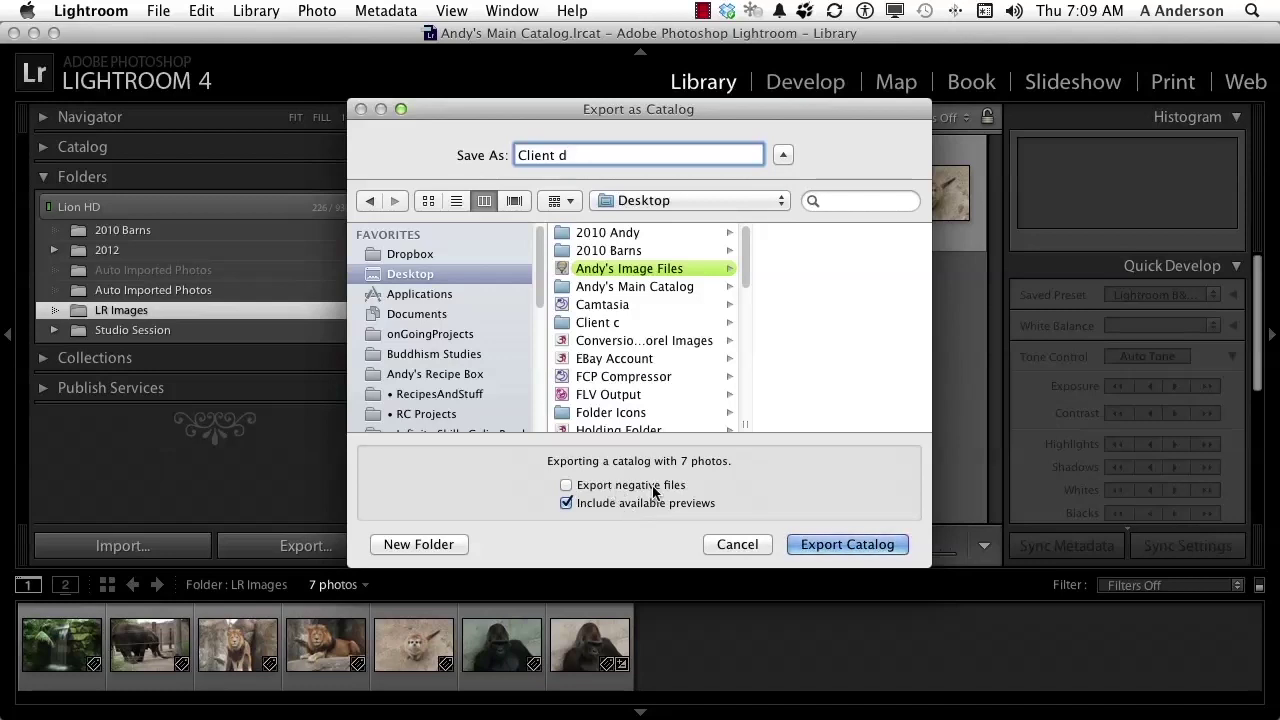
{"action": "left_click", "coordinate": [837, 544]}
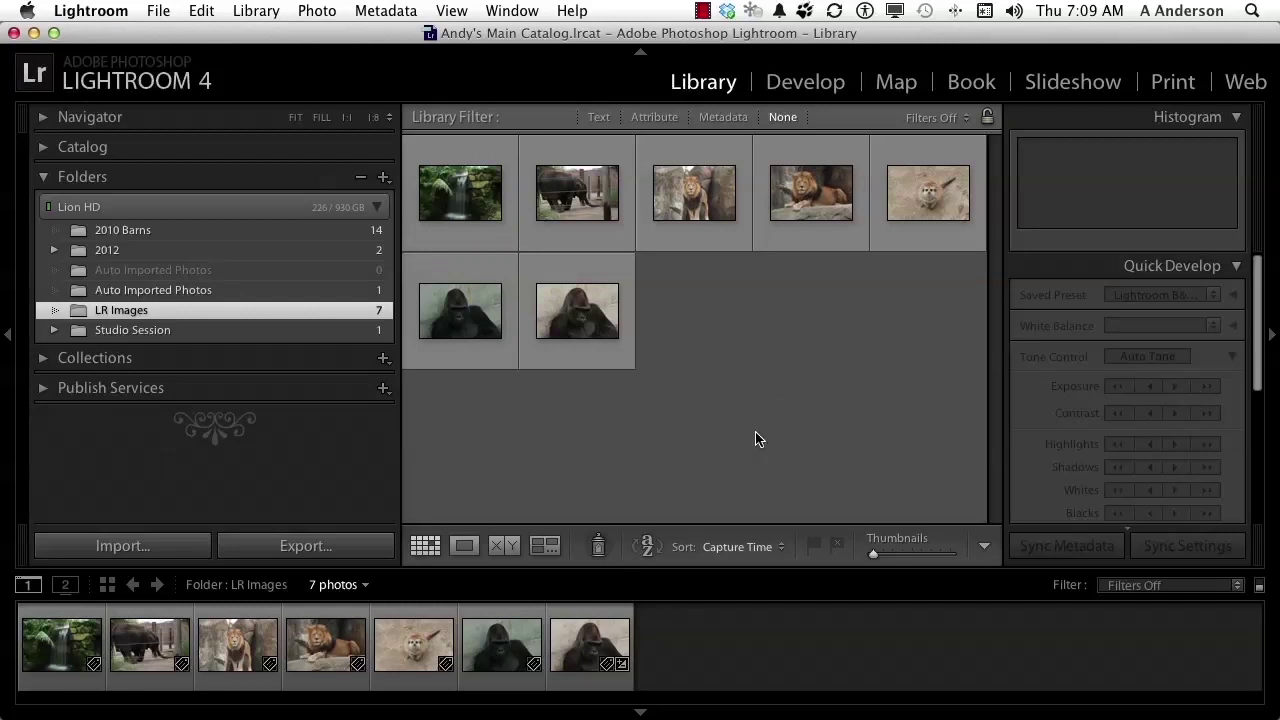
Step: Apply the Lightroom Color Presets 'Cold Tone' preset to reclining lion photo DSC_5254.NEF
{"action": "left_click", "coordinate": [580, 324]}
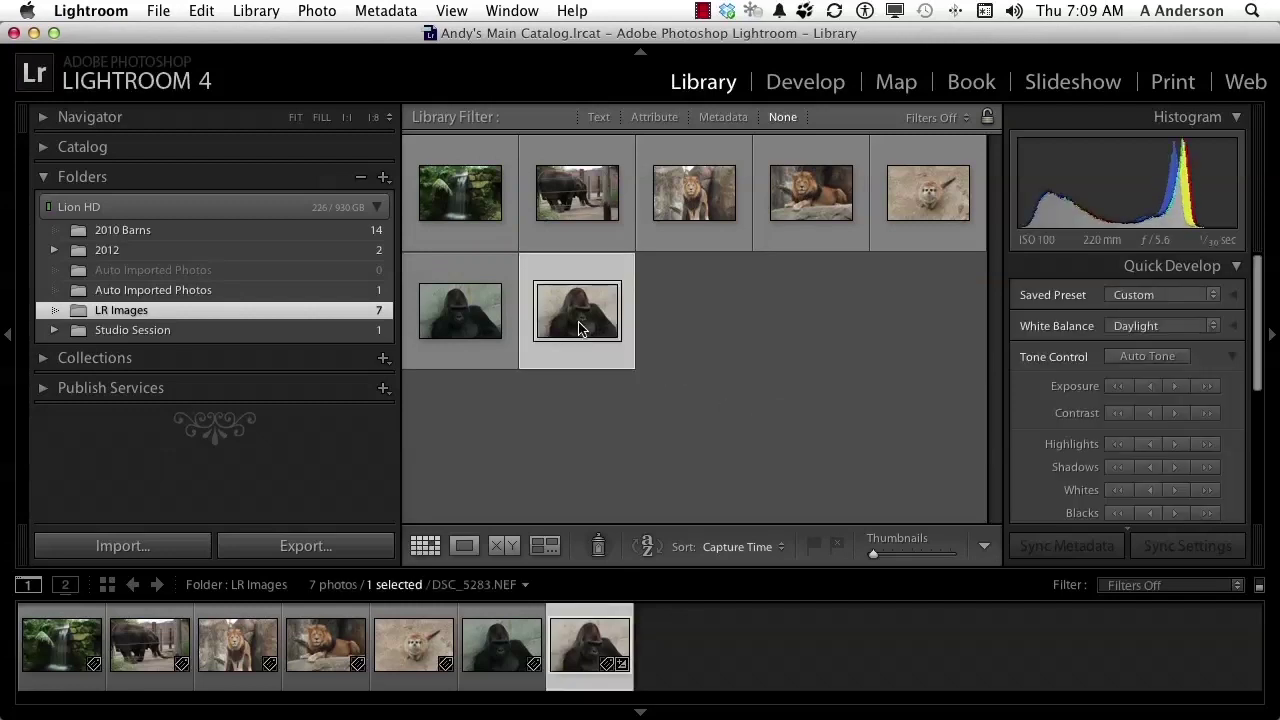
{"action": "double_click", "coordinate": [800, 198]}
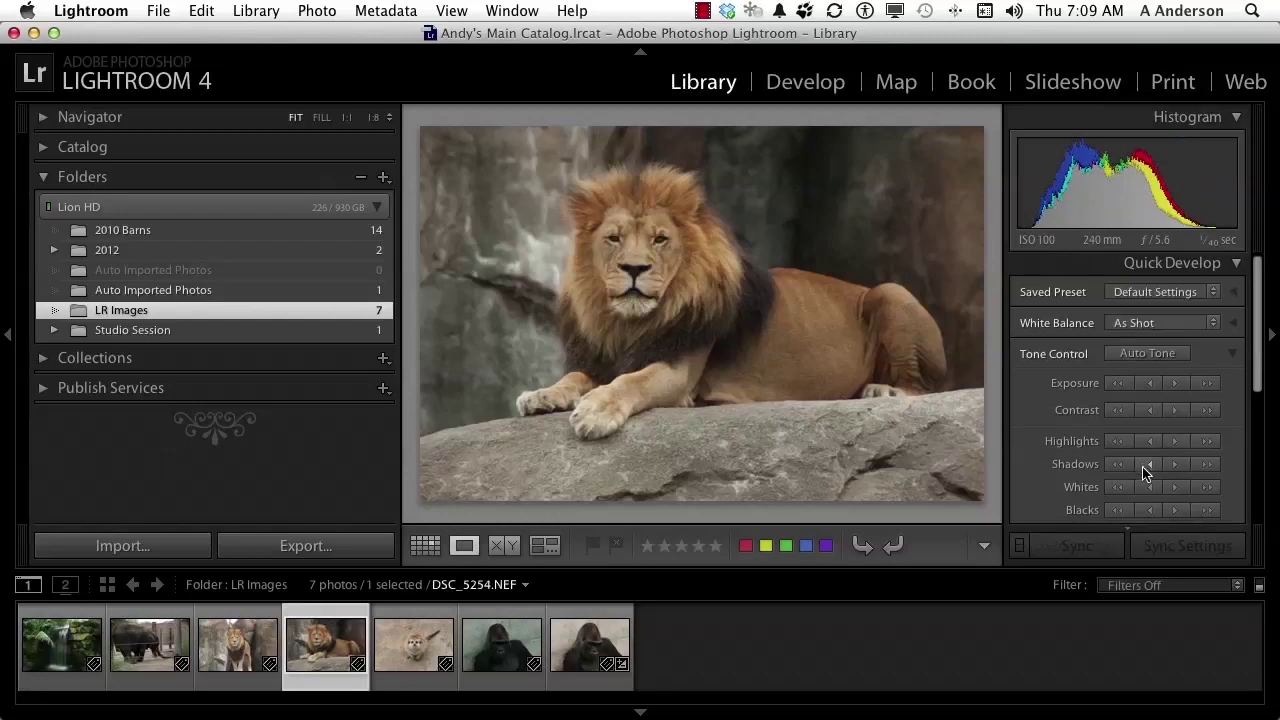
{"action": "scroll", "coordinate": [1145, 472], "scroll_direction": "down", "scroll_amount": 3}
{"action": "scroll", "coordinate": [1145, 472], "scroll_direction": "up", "scroll_amount": 3}
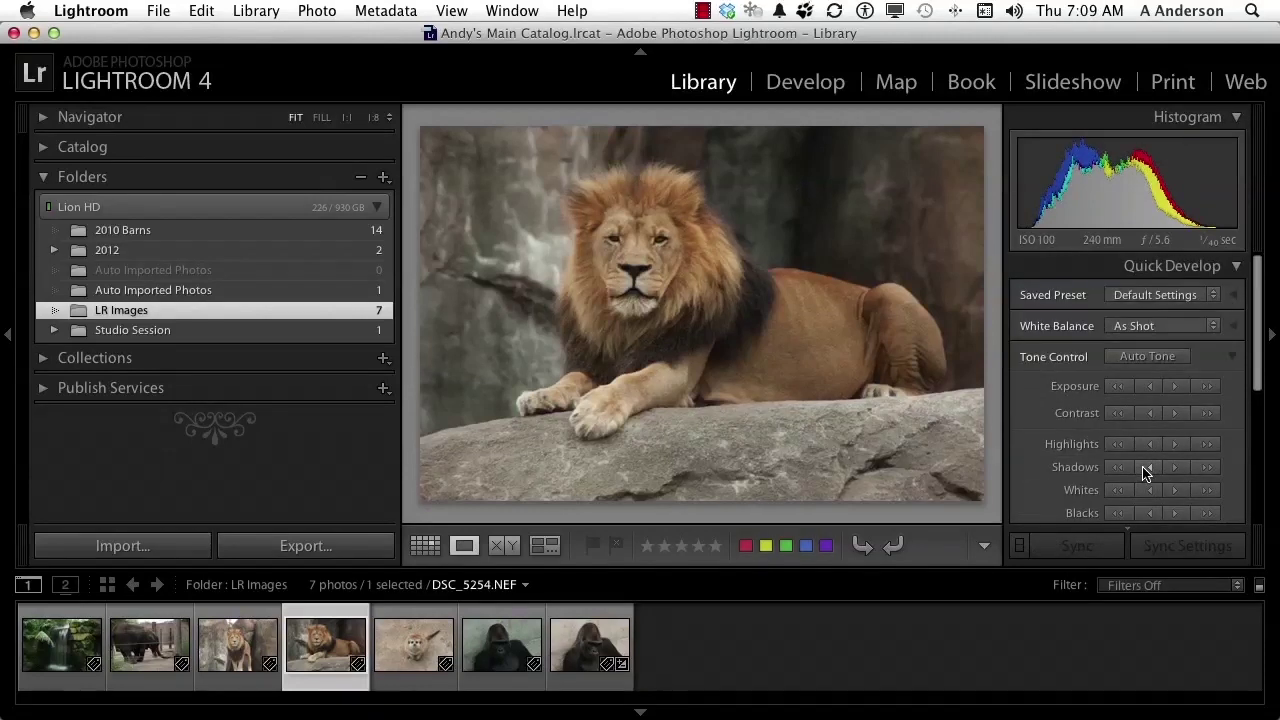
{"action": "left_click", "coordinate": [1211, 296]}
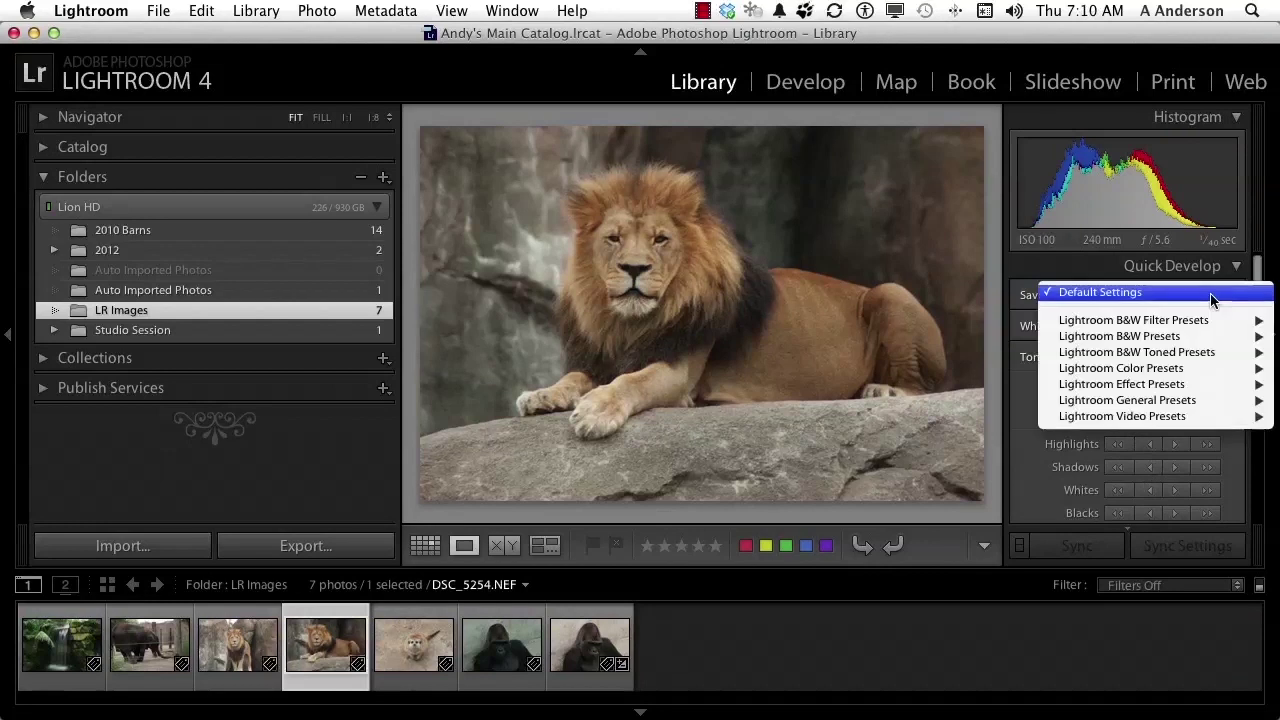
{"action": "mouse_move", "coordinate": [1177, 366]}
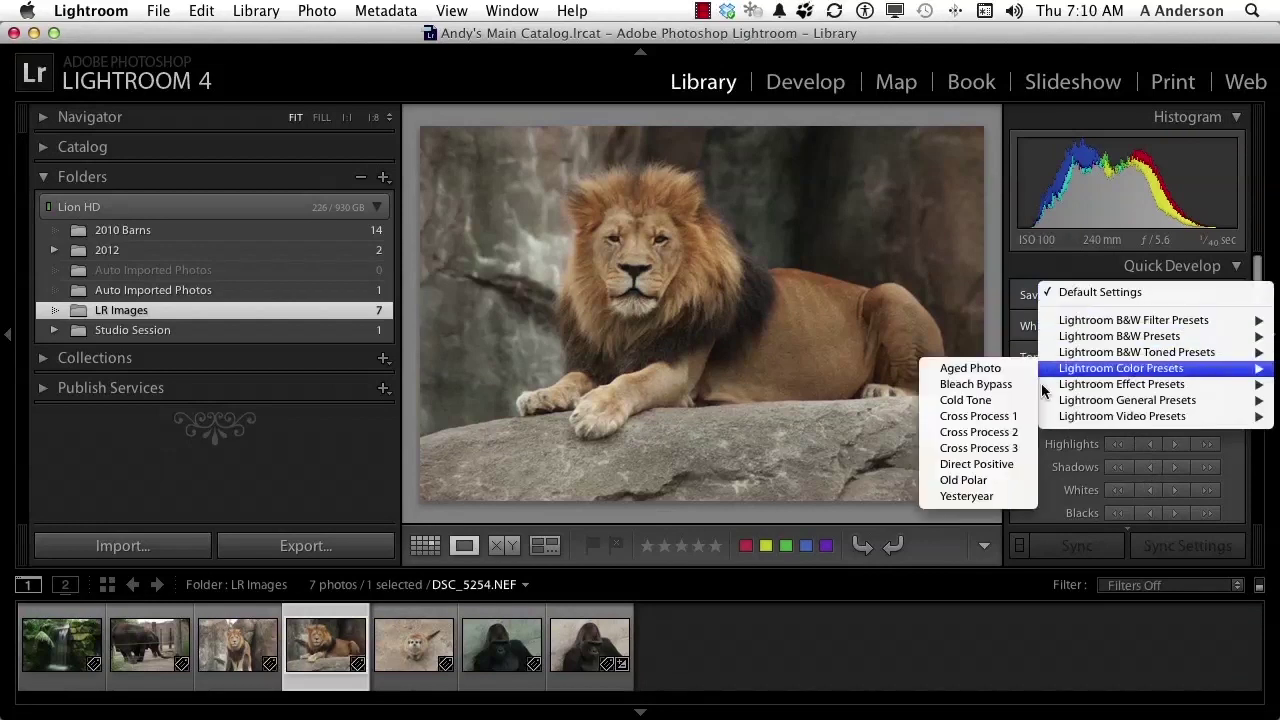
{"action": "left_click", "coordinate": [983, 400]}
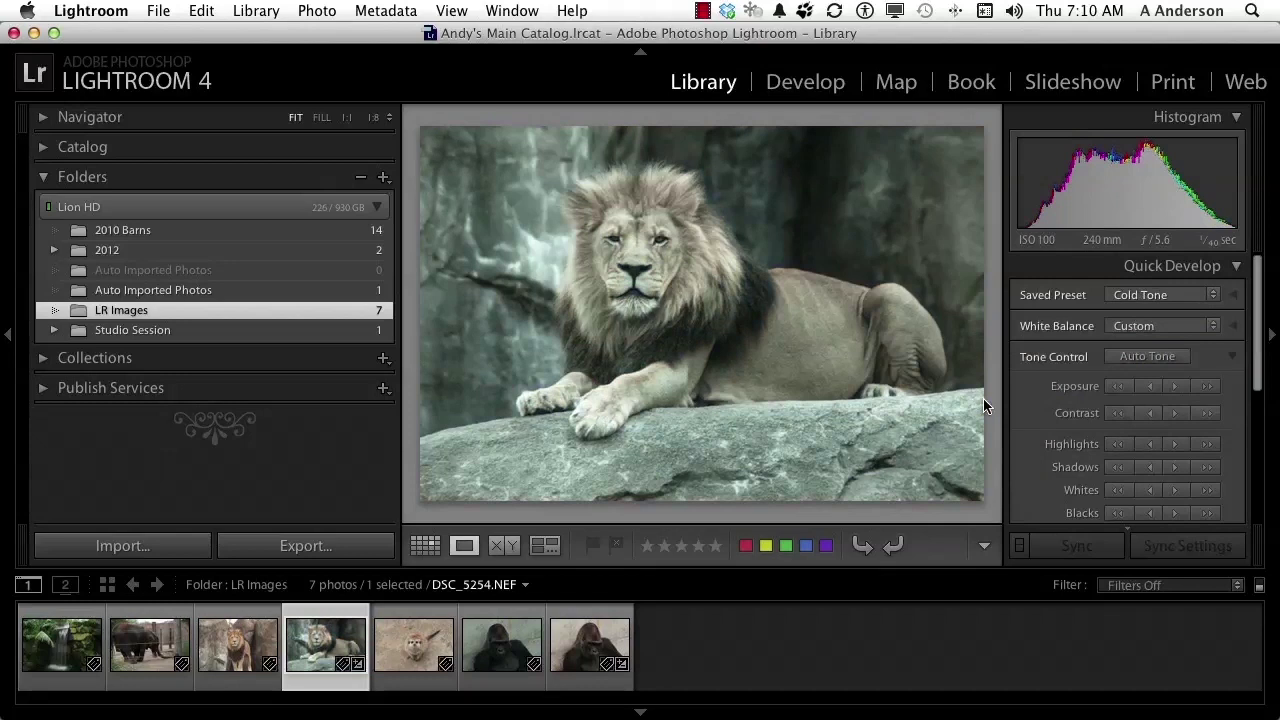
Step: Open the Client d.lrcat catalog from the Client d folder and relaunch Lightroom with it
{"action": "left_click", "coordinate": [159, 14]}
{"action": "left_click", "coordinate": [164, 49]}
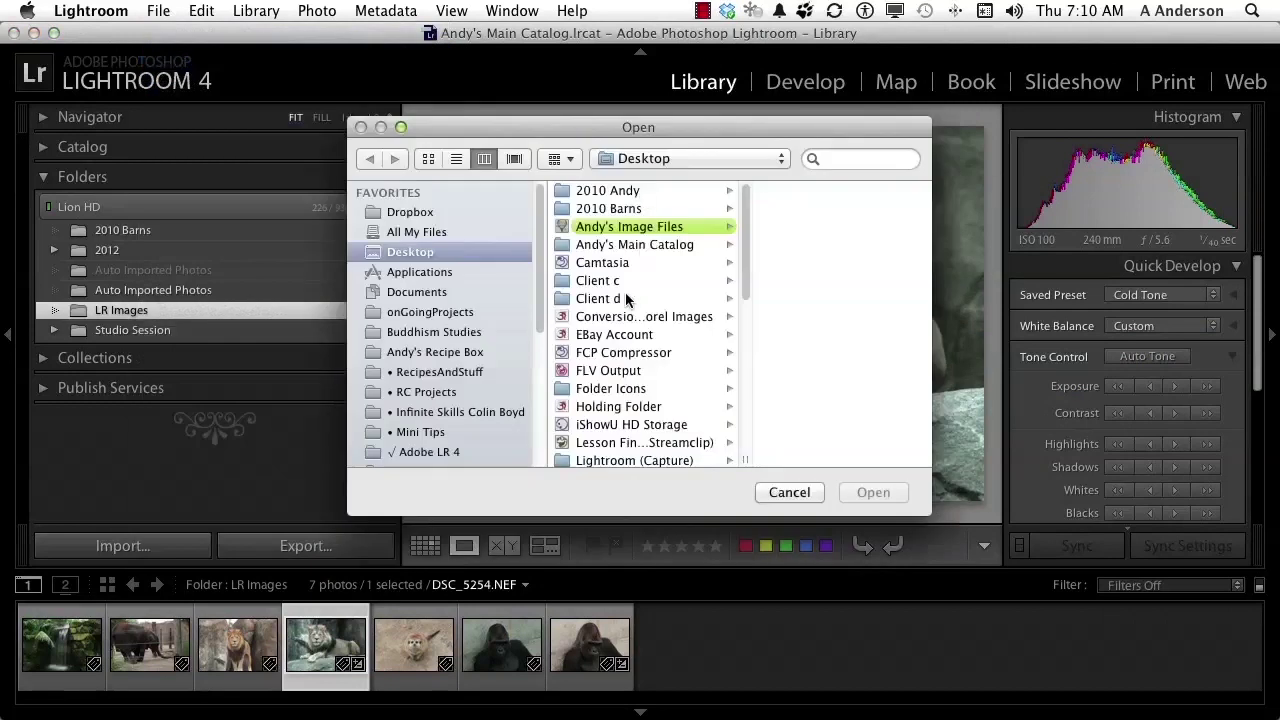
{"action": "left_click", "coordinate": [624, 300]}
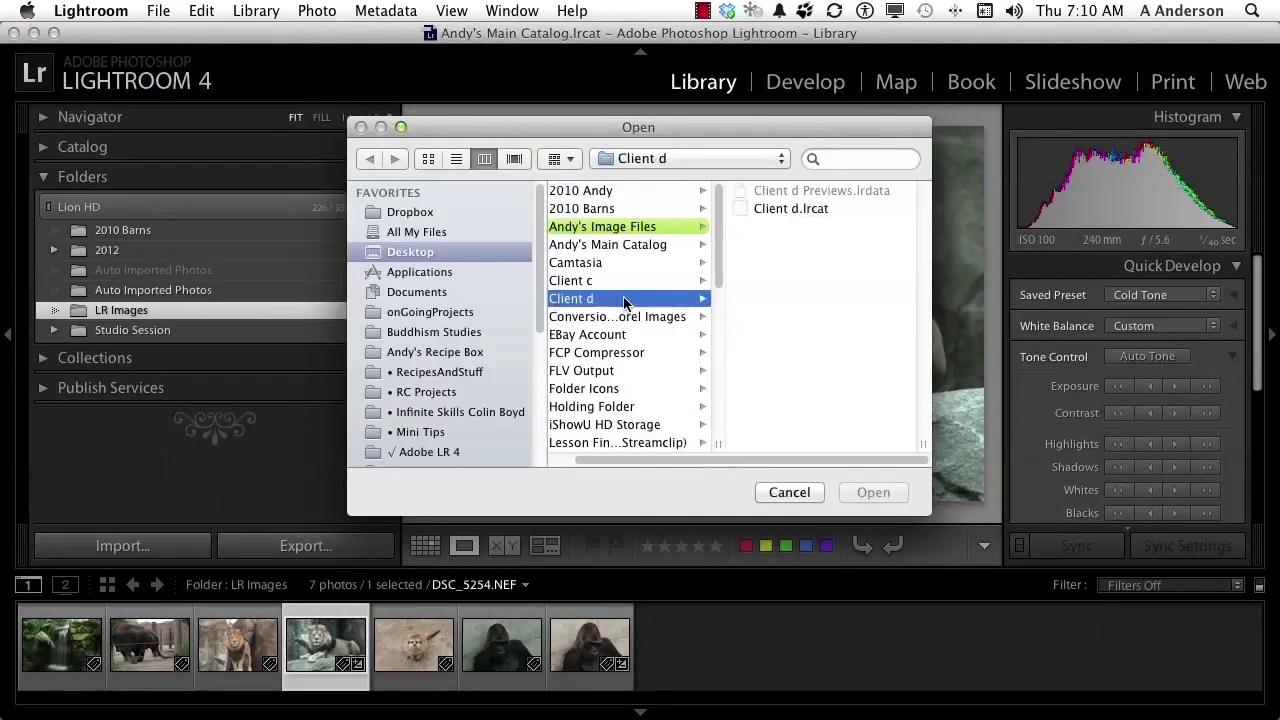
{"action": "left_click", "coordinate": [800, 209]}
{"action": "left_click", "coordinate": [880, 492]}
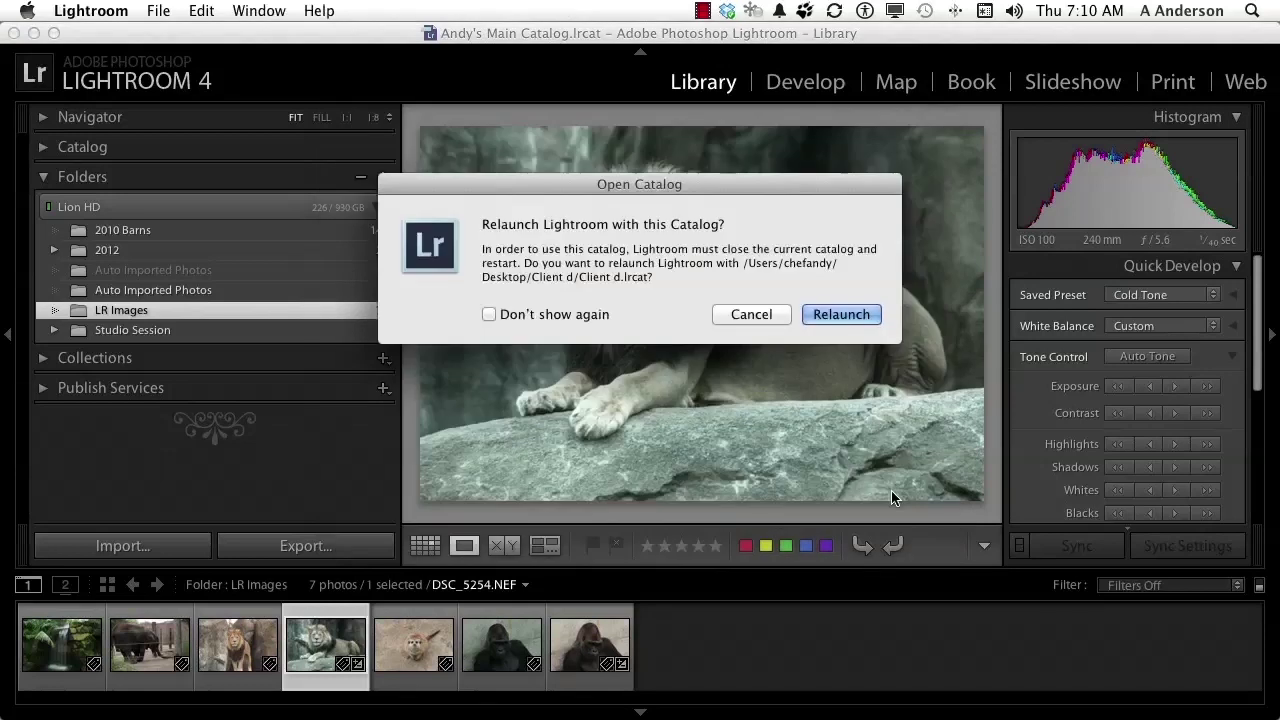
{"action": "left_click", "coordinate": [830, 314]}
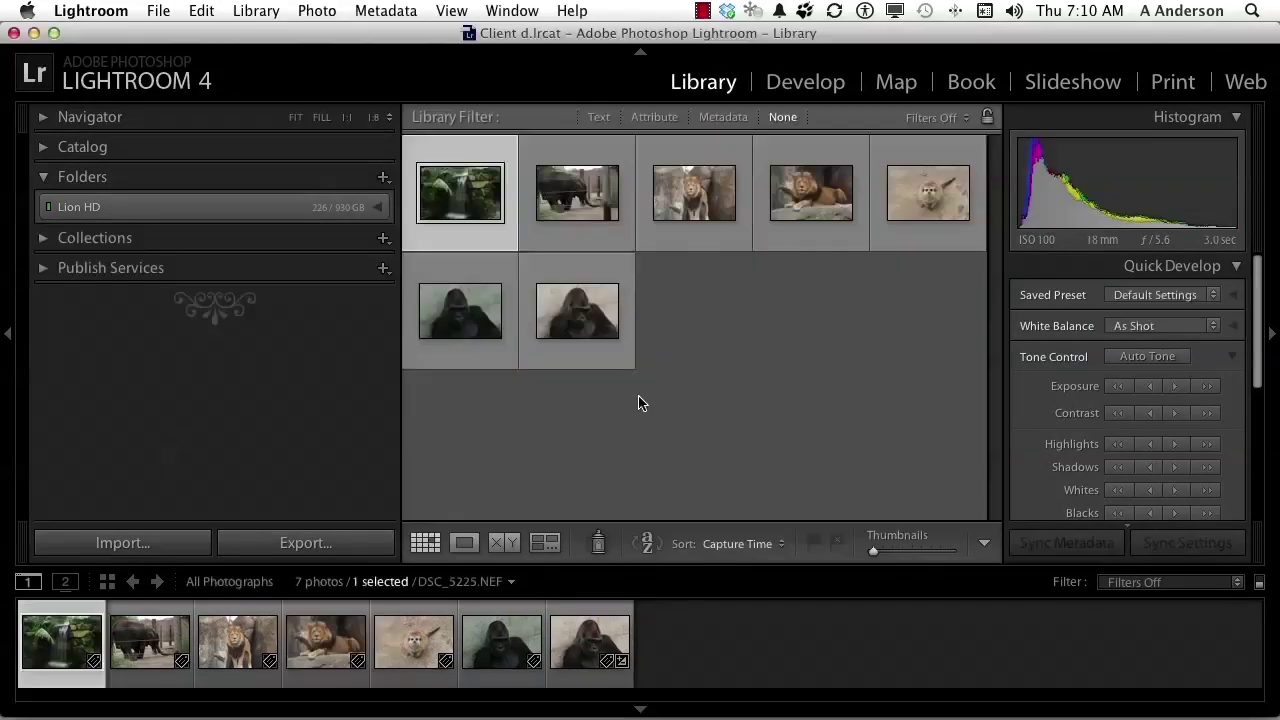
Step: View the reclining lion DSC_5254.NEF large in Loupe to confirm it lacks Cold Tone
{"action": "left_click", "coordinate": [815, 181]}
{"action": "double_click", "coordinate": [815, 181]}
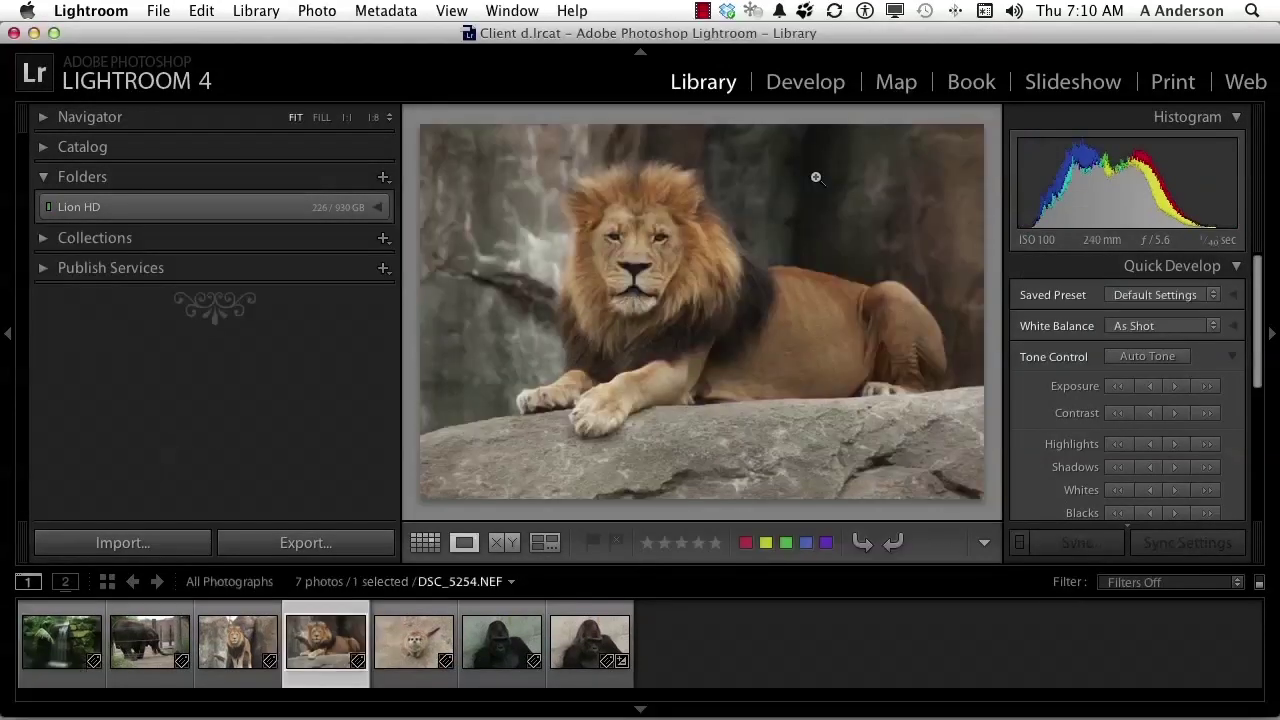